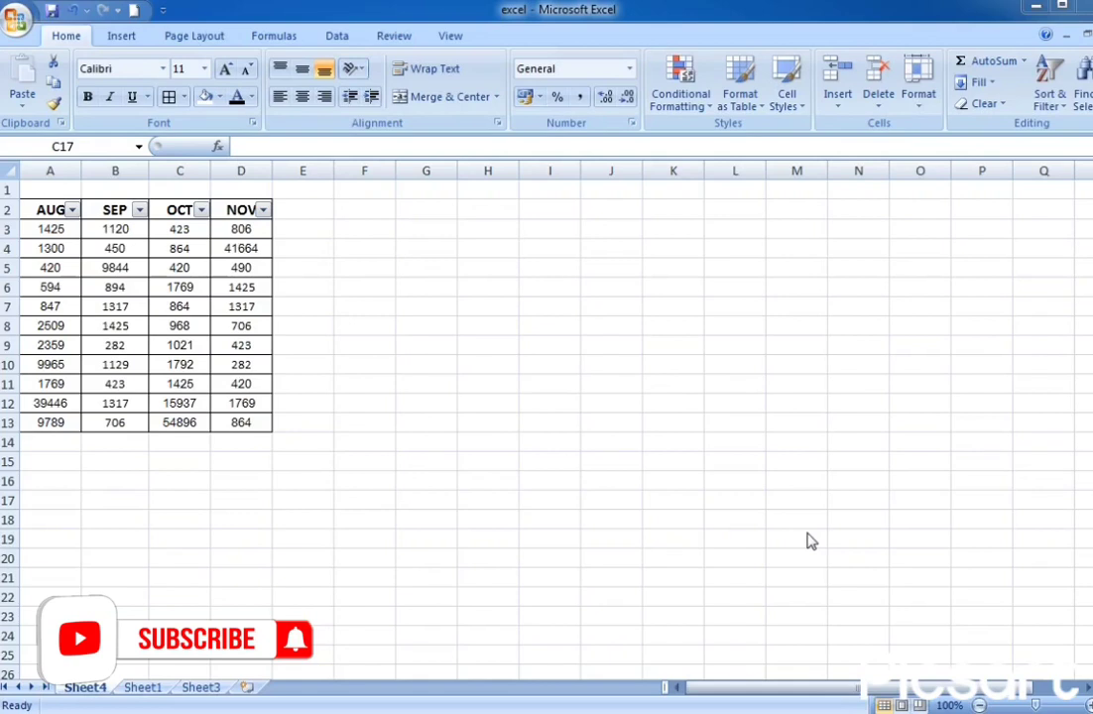
left_click_drag(53, 211, 251, 426)
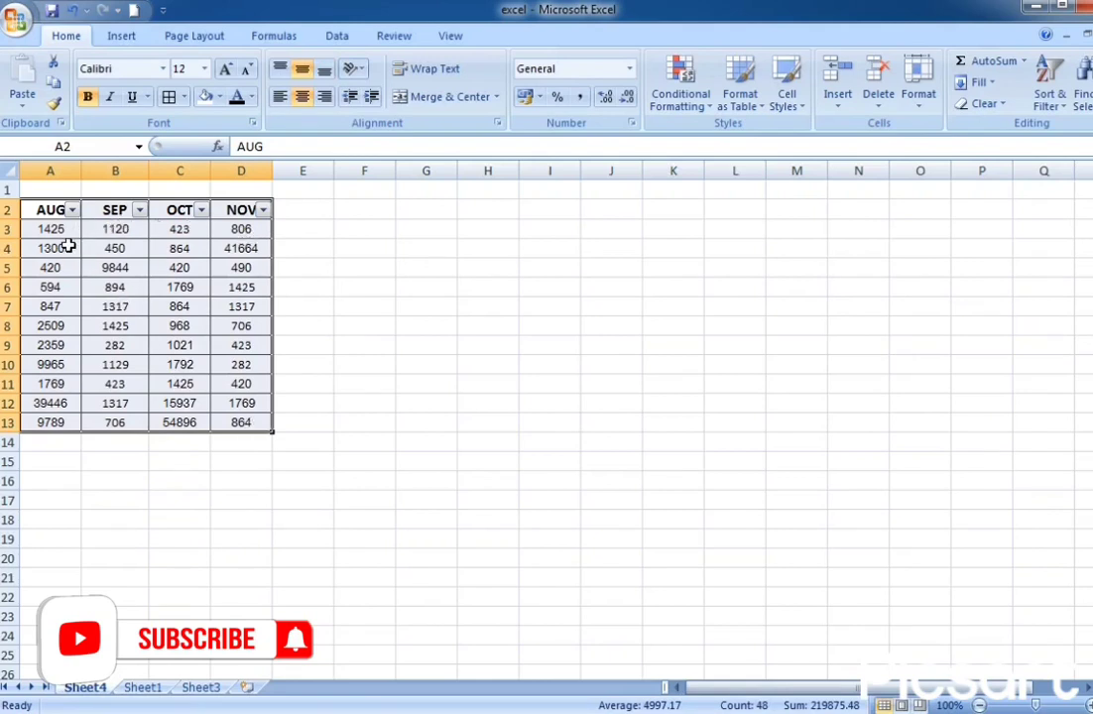
left_click_drag(62, 231, 66, 410)
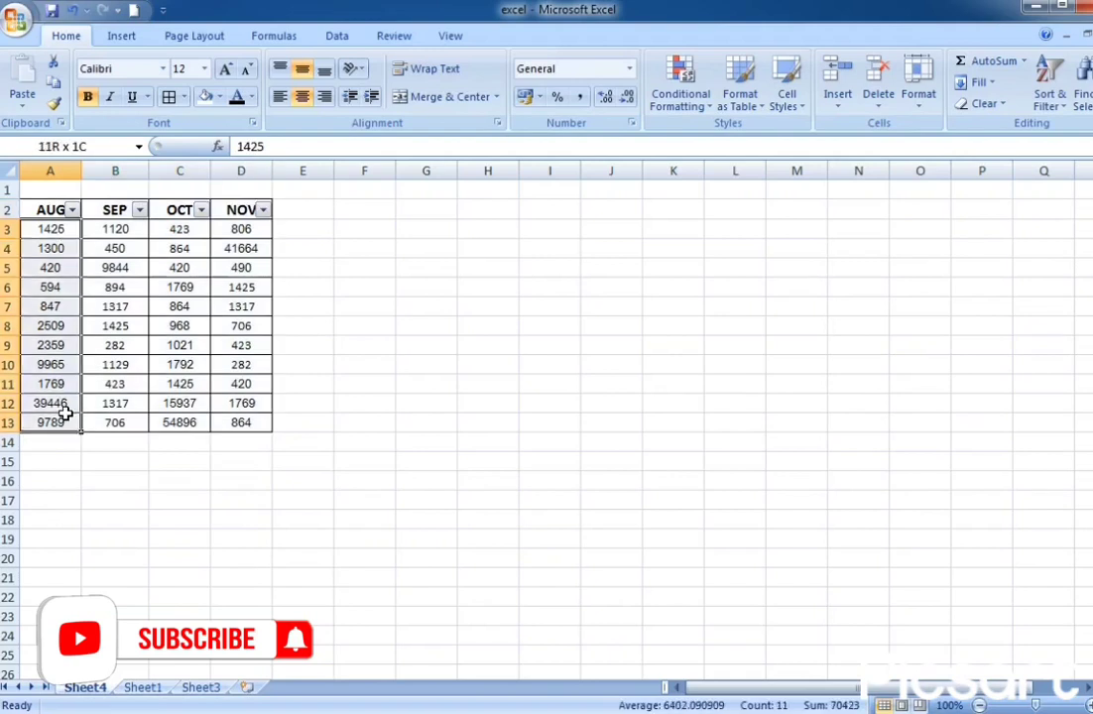
left_click_drag(90, 228, 119, 384)
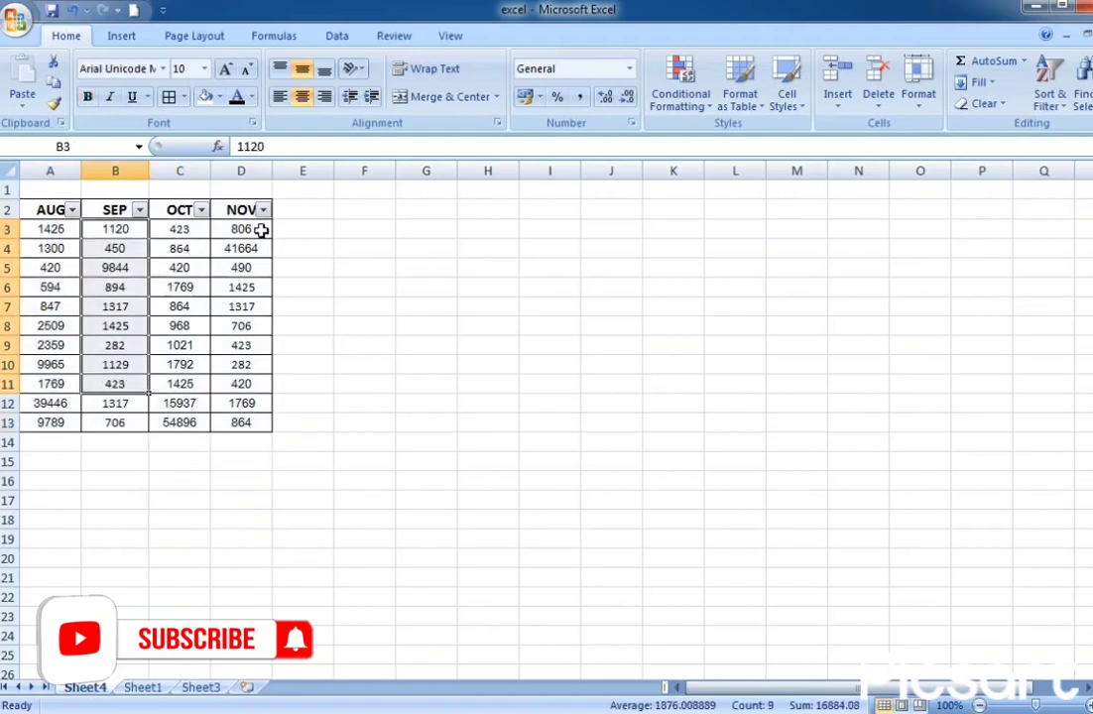
left_click(52, 247)
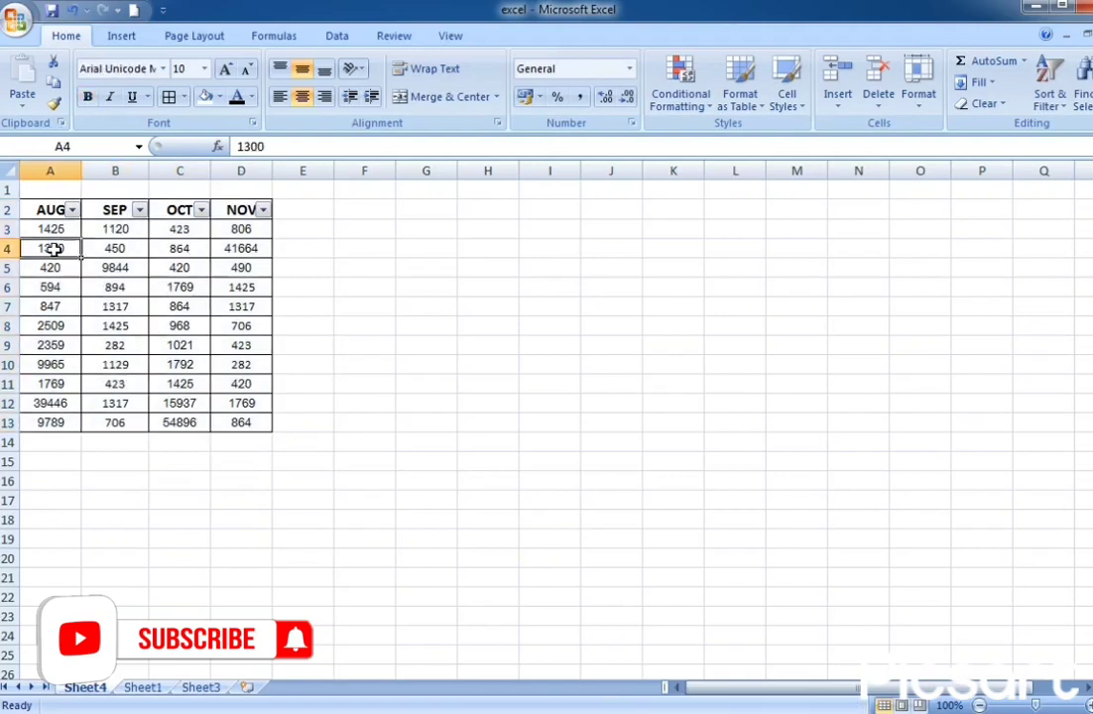
left_click(60, 228)
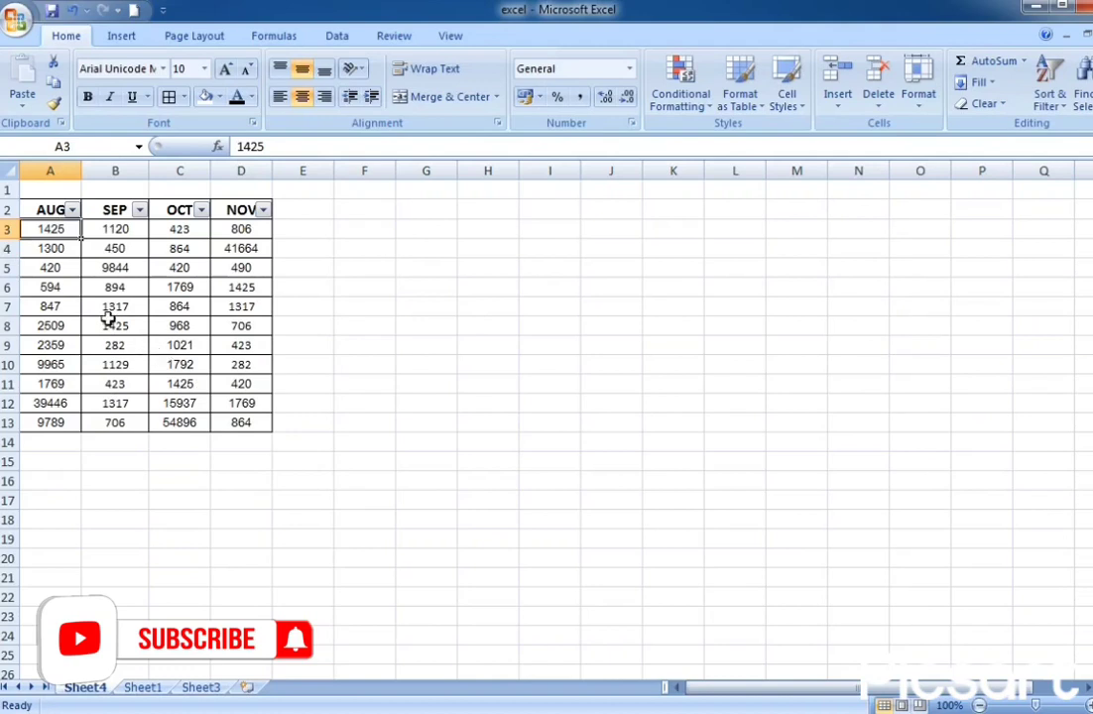
left_click(48, 306)
left_click(50, 403)
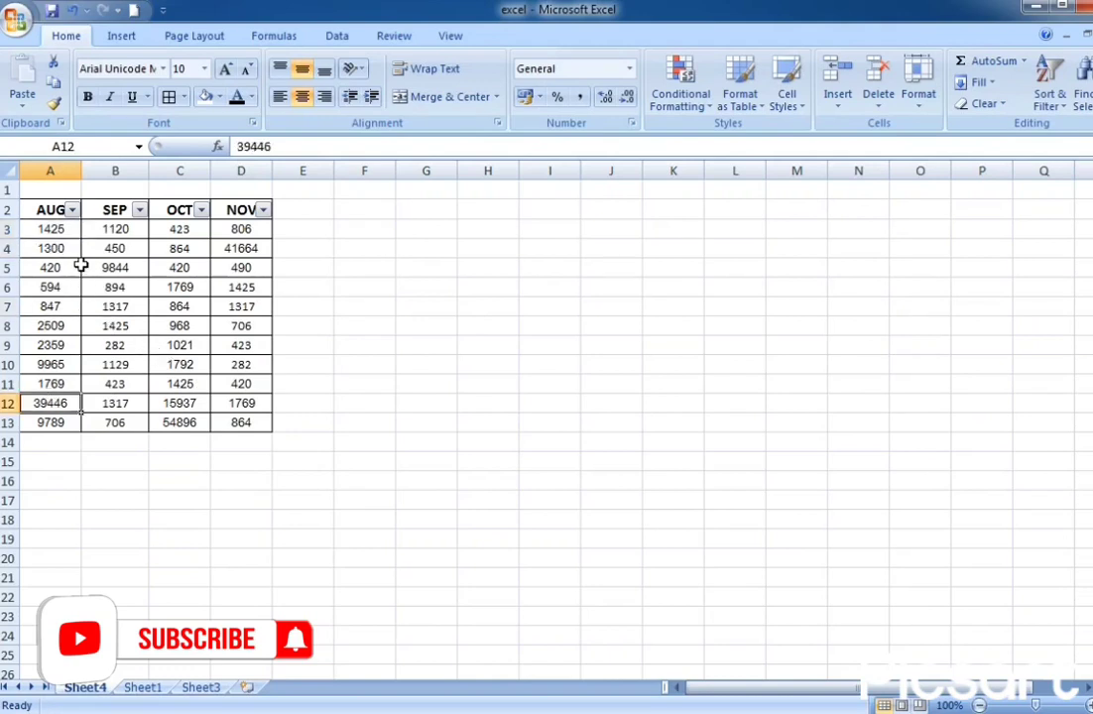
Filter the AUG column to the value 1425, and clear the filter again.
left_click(73, 211)
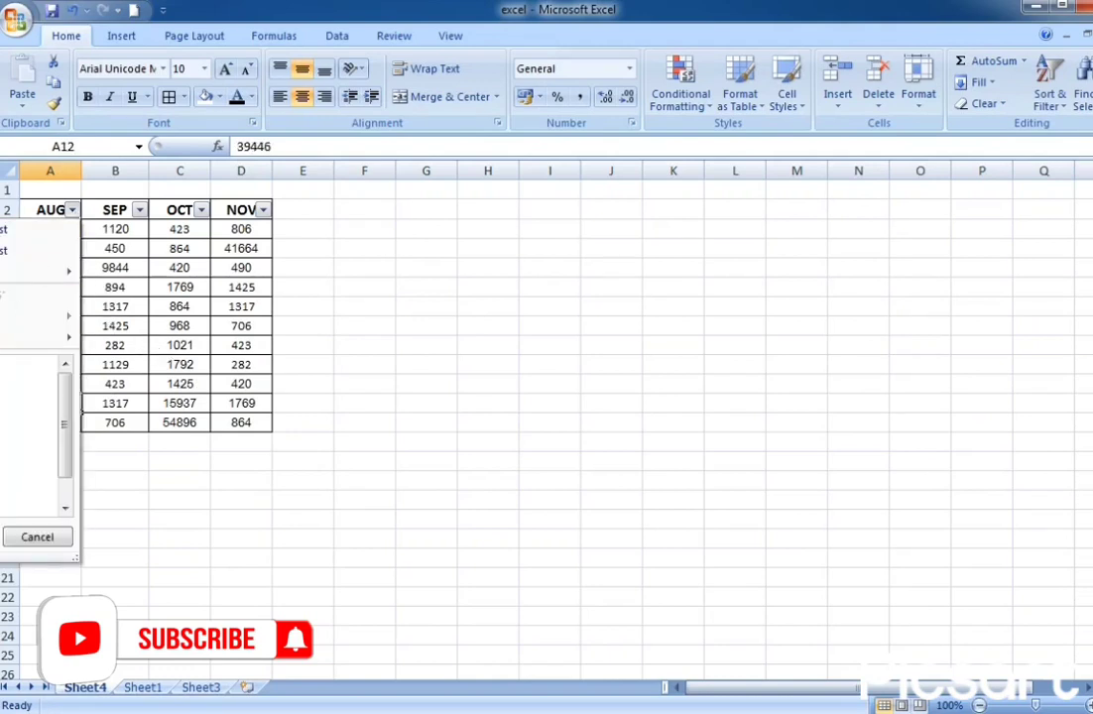
left_click(0, 536)
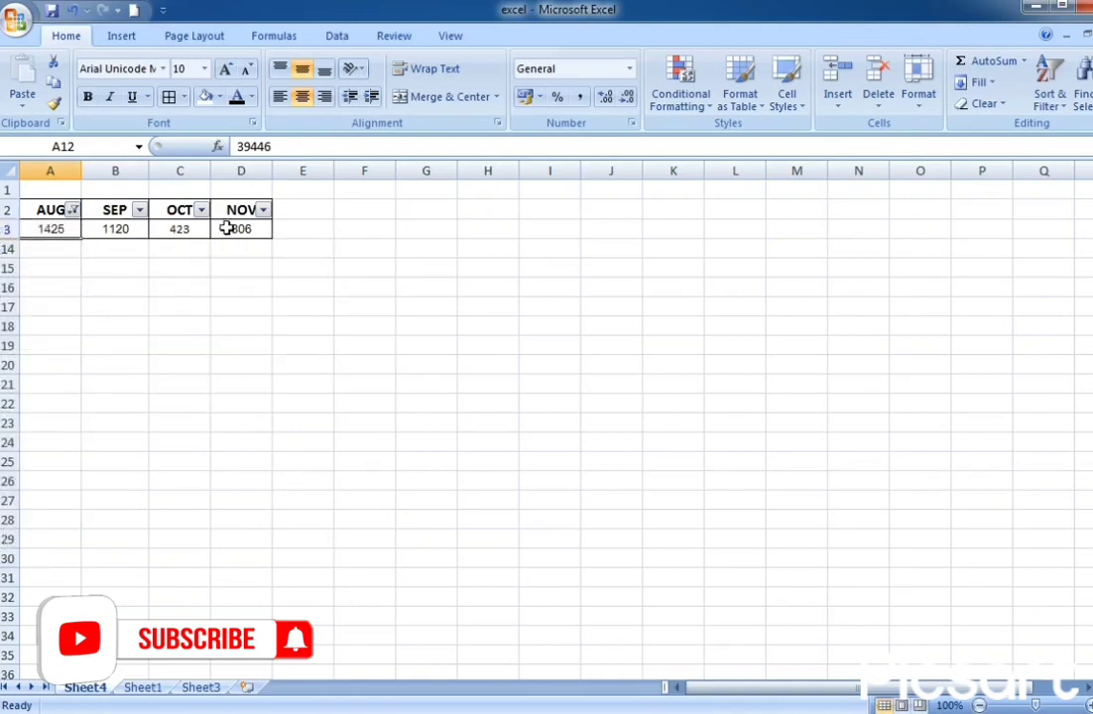
left_click(72, 210)
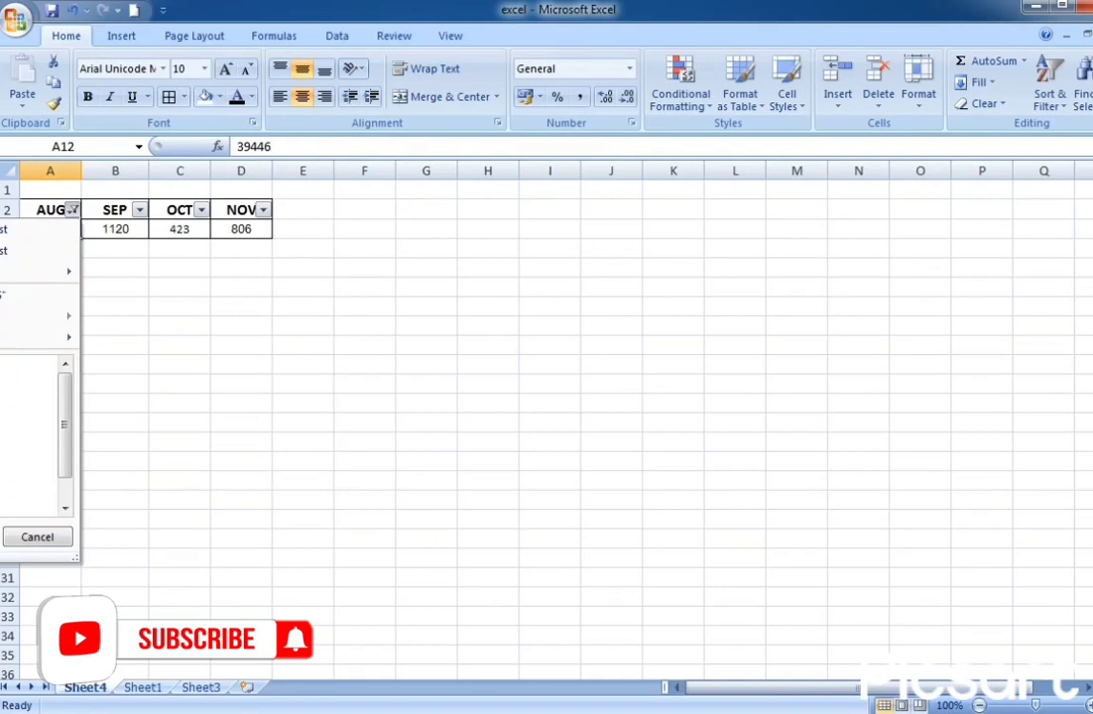
left_click(44, 293)
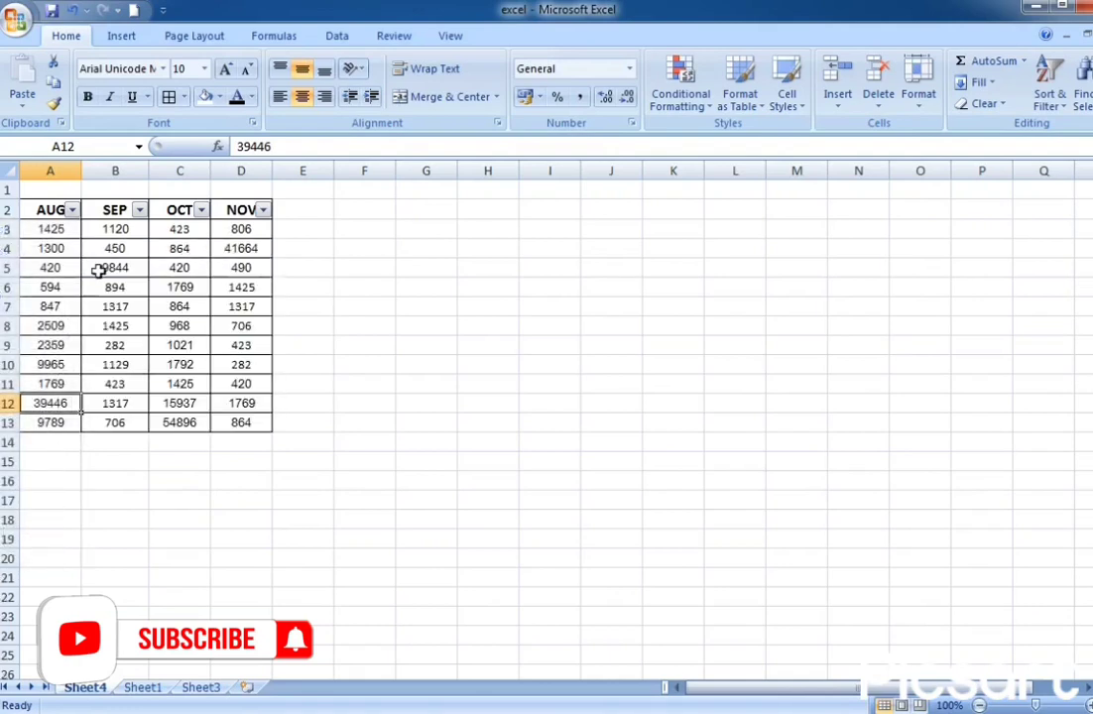
left_click(136, 288)
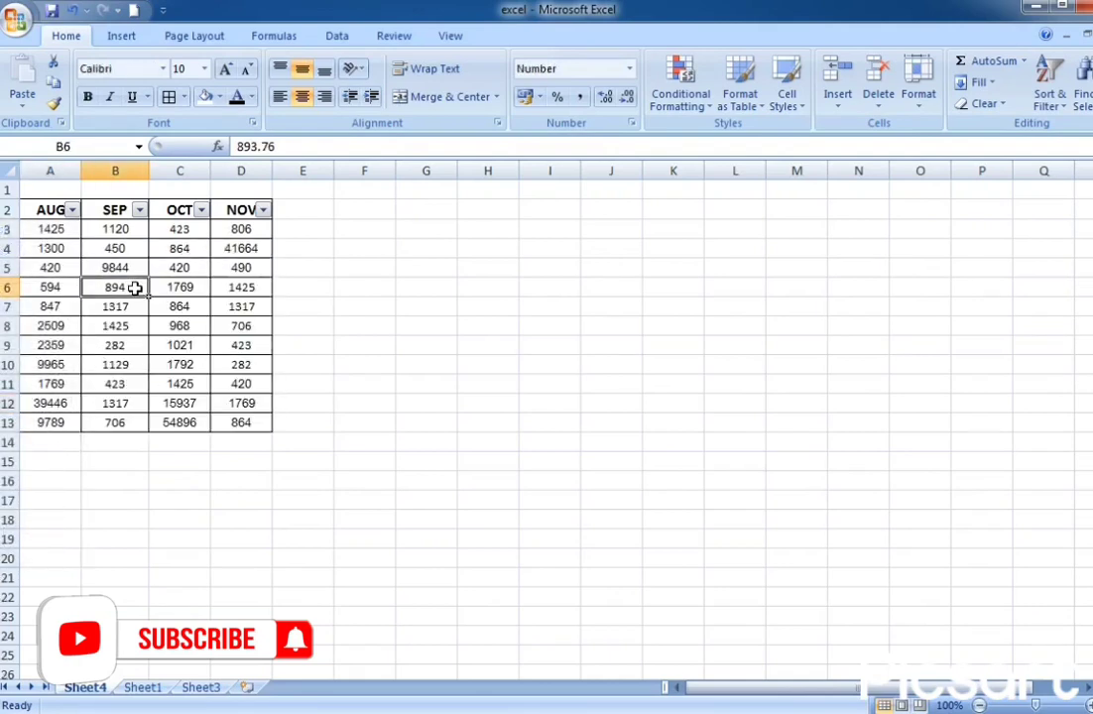
Highlight the cells in A3:D13 that are equal to 1425 with Light Red Fill with Dark Red Text.
left_click_drag(55, 226, 249, 421)
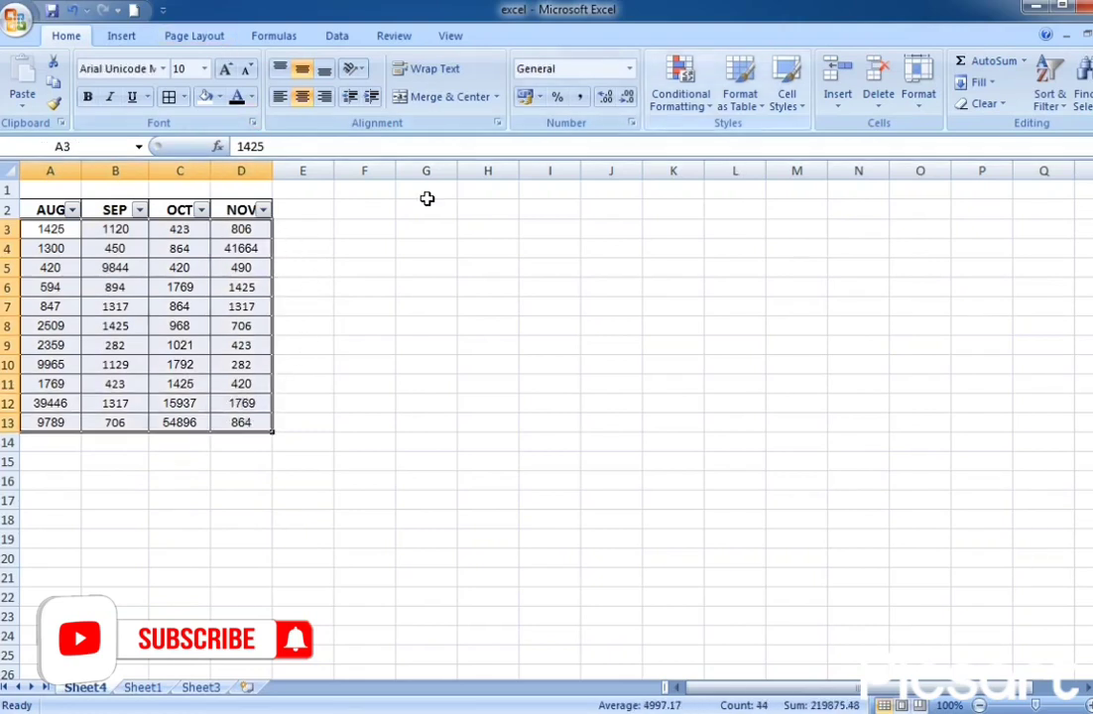
left_click(714, 111)
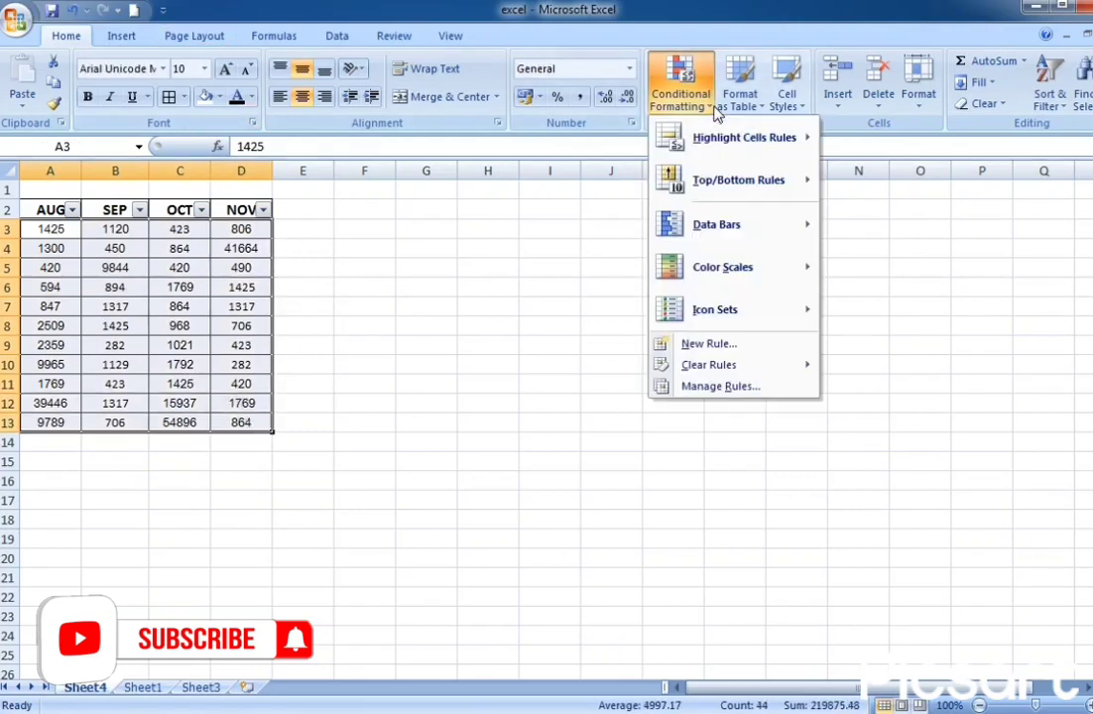
mouse_move(739, 159)
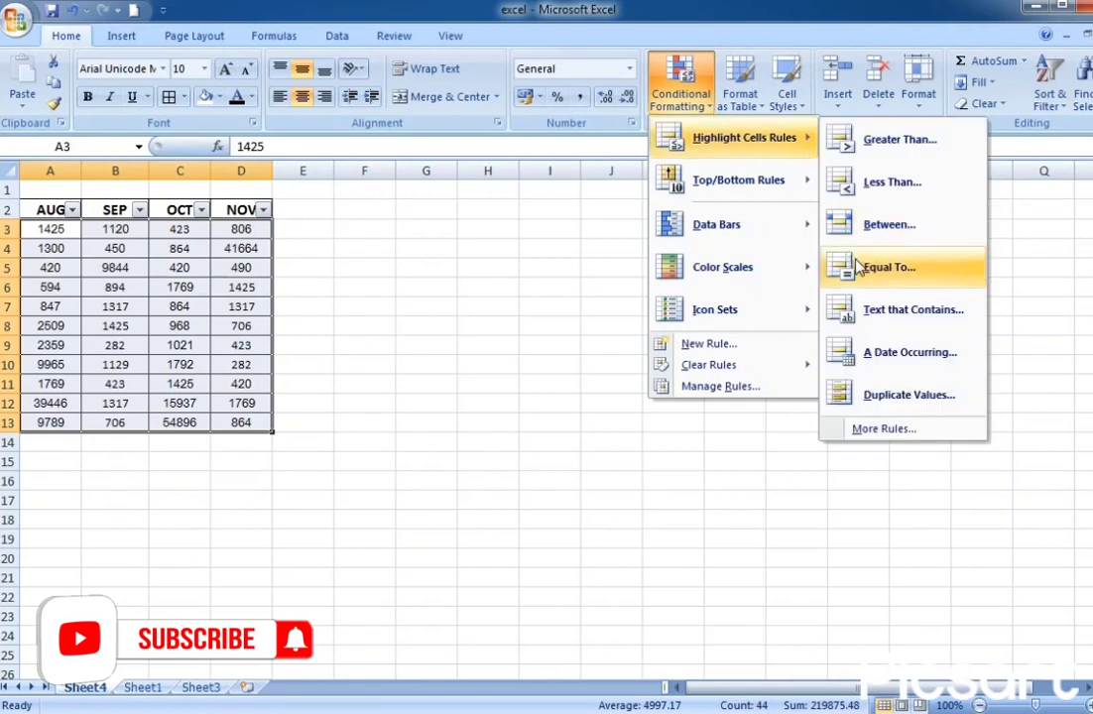
left_click(890, 267)
type("142")
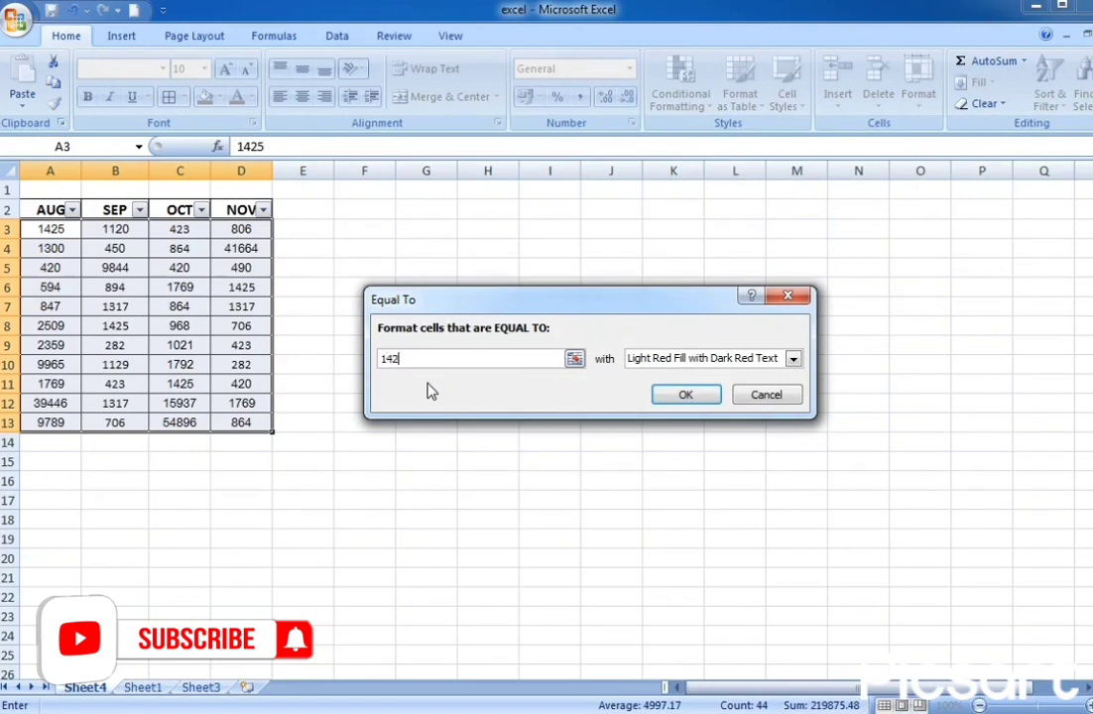
type("5")
left_click(688, 396)
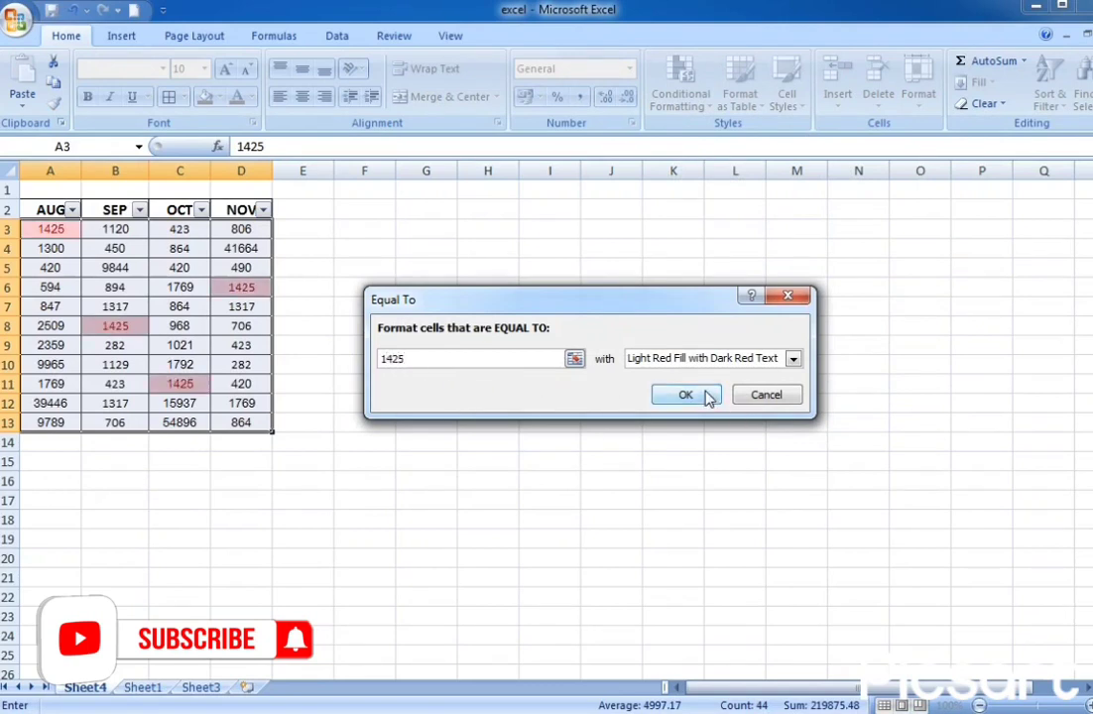
Examine the highlighted cells across the AUG, SEP, OCT and NOV columns.
left_click(45, 299)
left_click(53, 212)
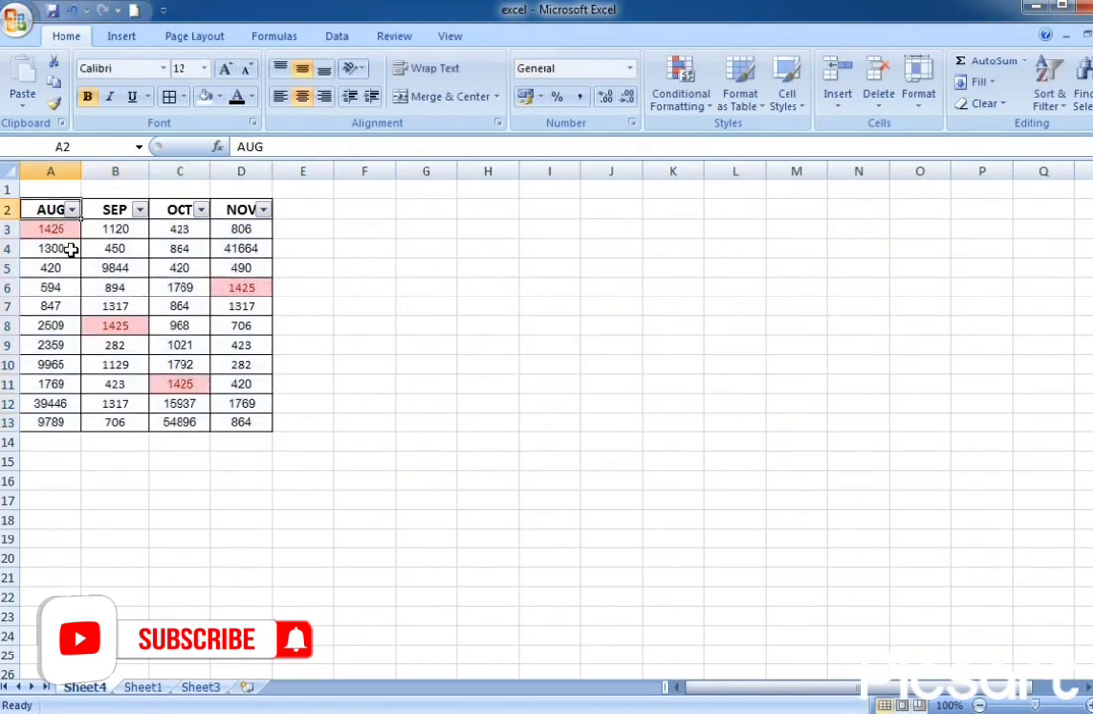
left_click(180, 380)
left_click(230, 287)
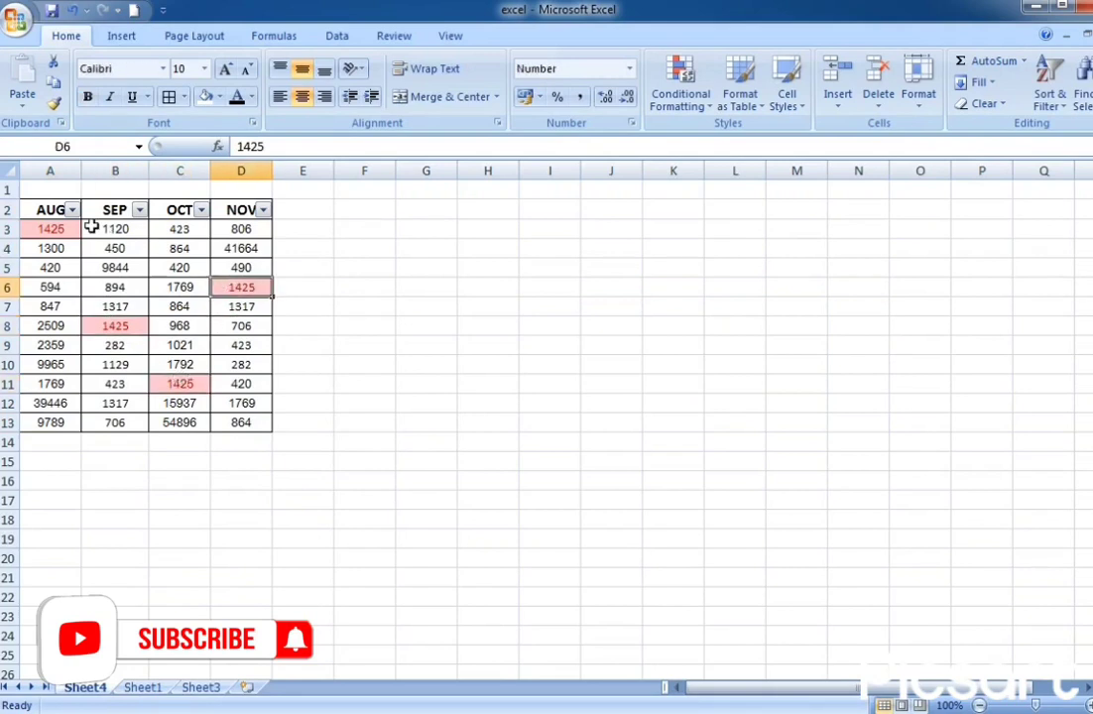
left_click(69, 228)
left_click(106, 320)
left_click(179, 400)
left_click(228, 304)
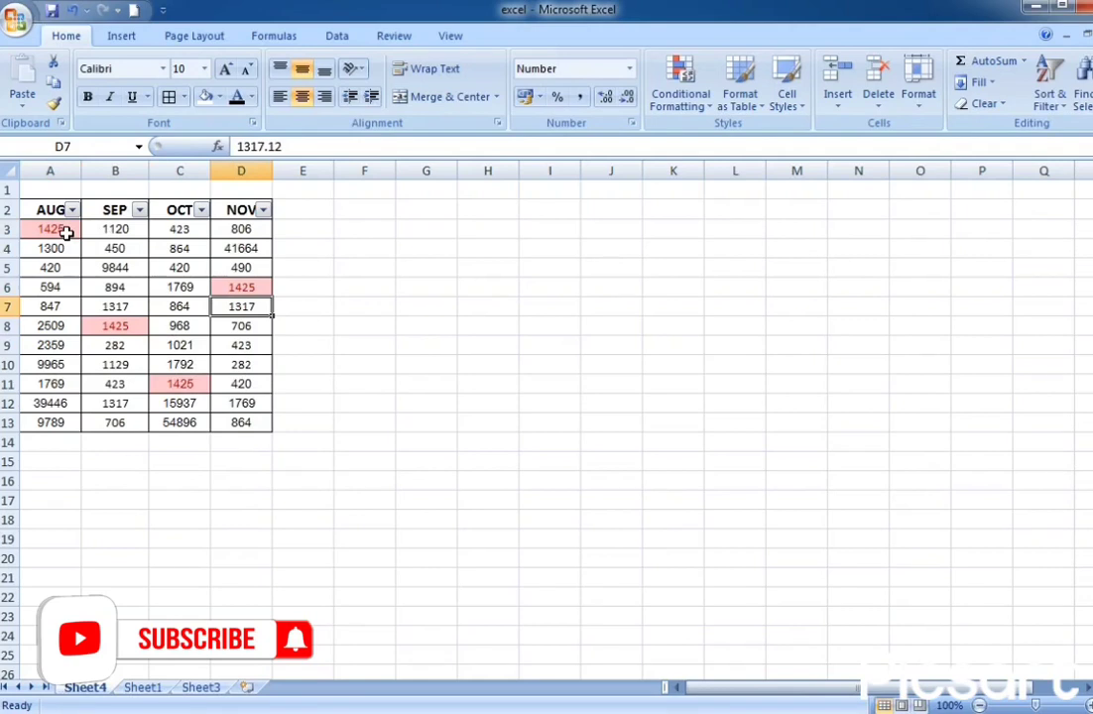
Undo the equal-to highlighting and the AUG filter changes on the table.
left_click_drag(66, 233, 255, 421)
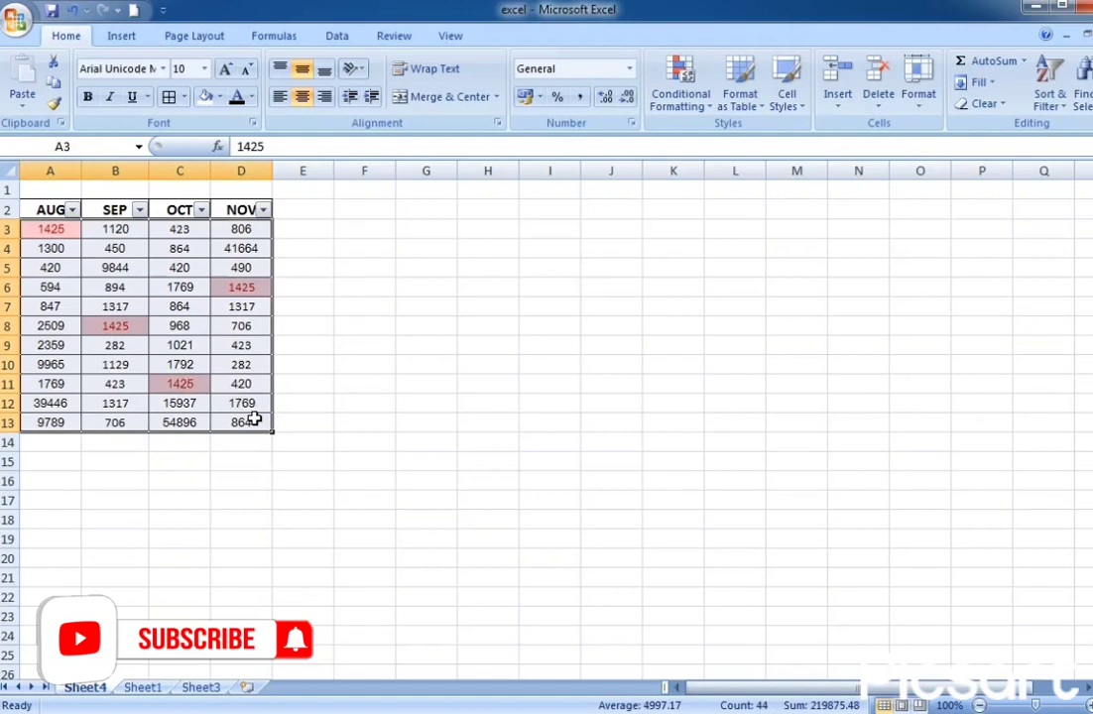
left_click(72, 10)
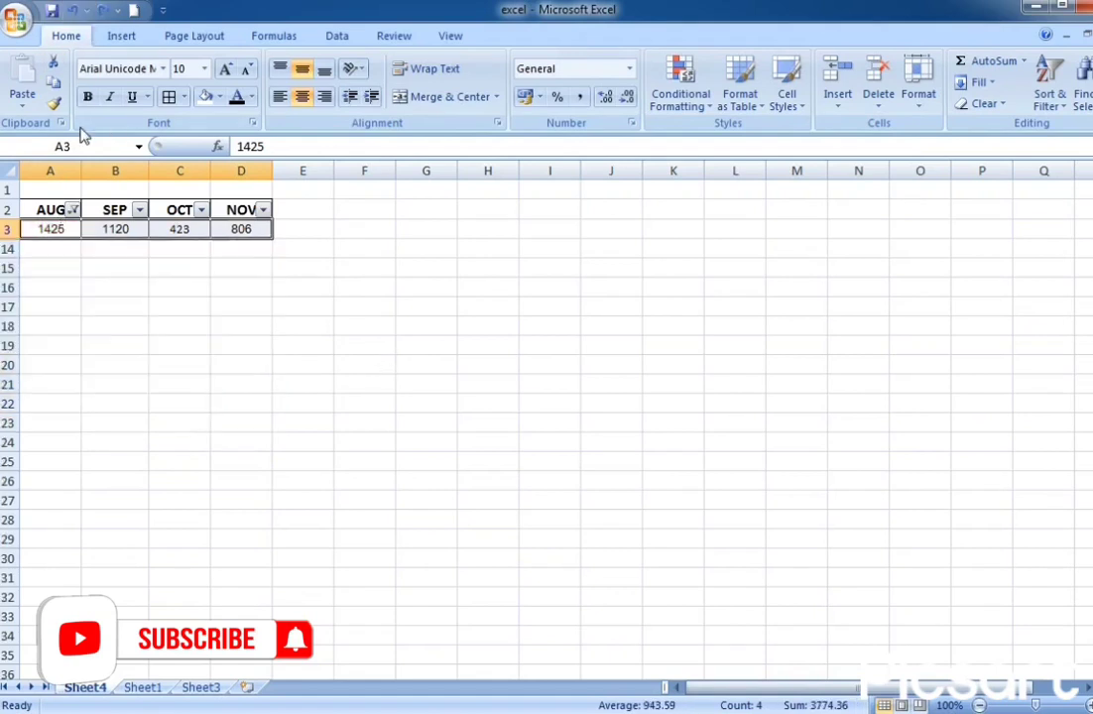
left_click(74, 10)
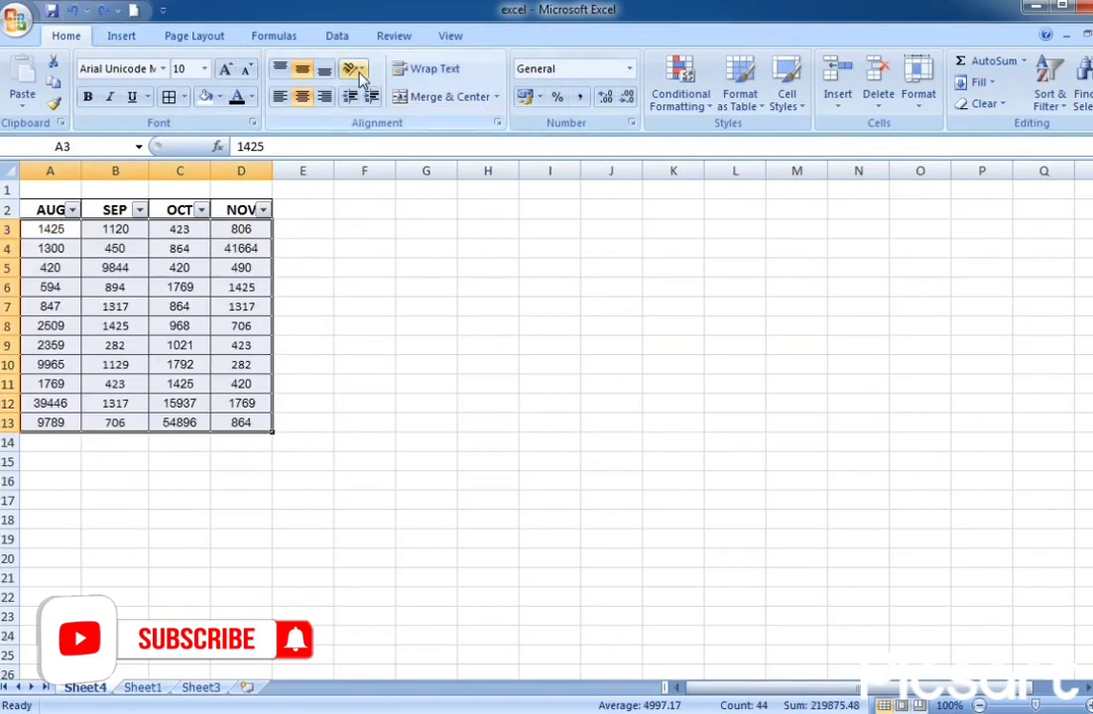
Highlight duplicate values in A3:D13 with Light Red Fill with Dark Red Text, and undo the rule.
left_click(684, 116)
mouse_move(705, 148)
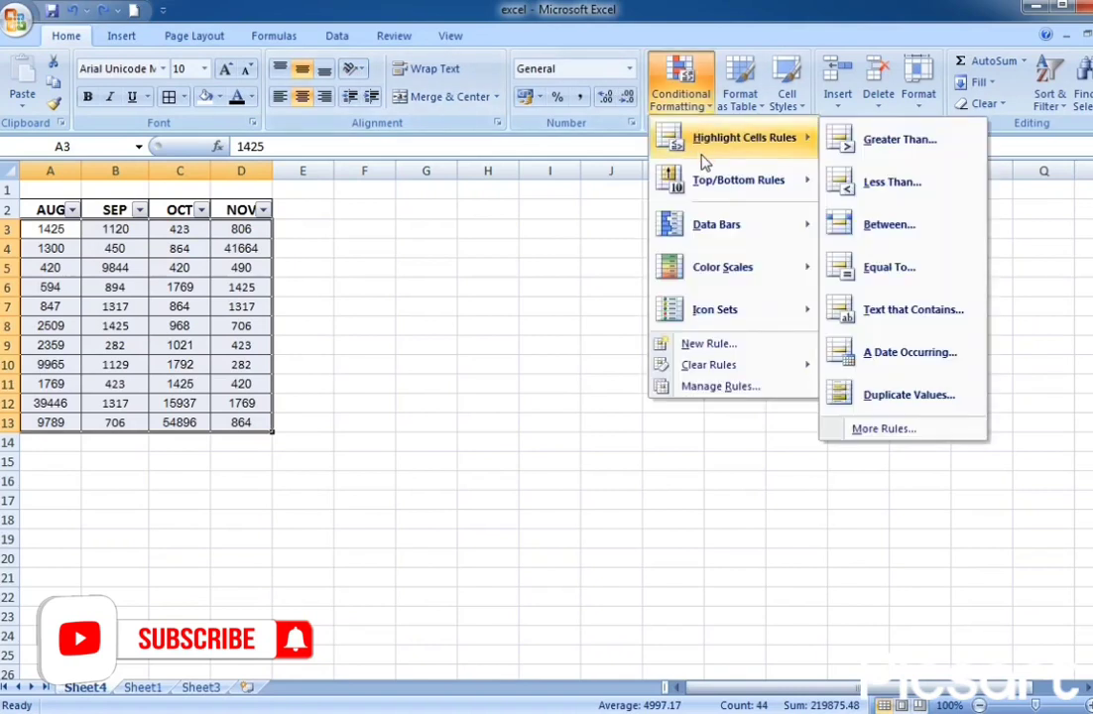
left_click(946, 411)
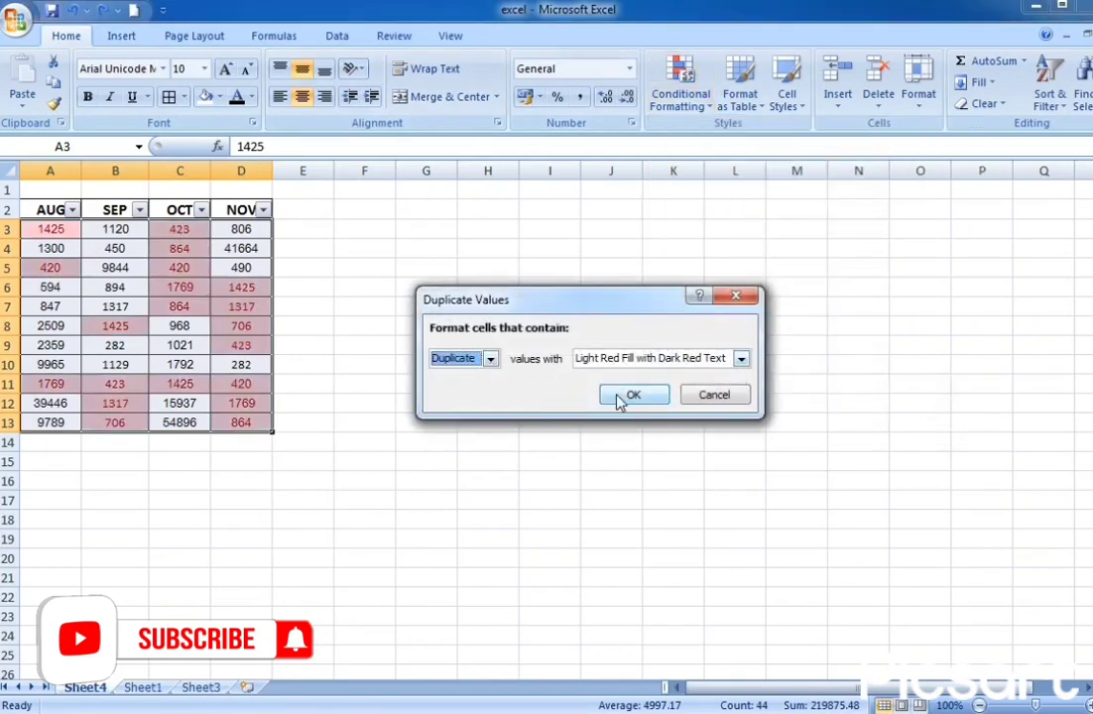
left_click(625, 395)
left_click(59, 231)
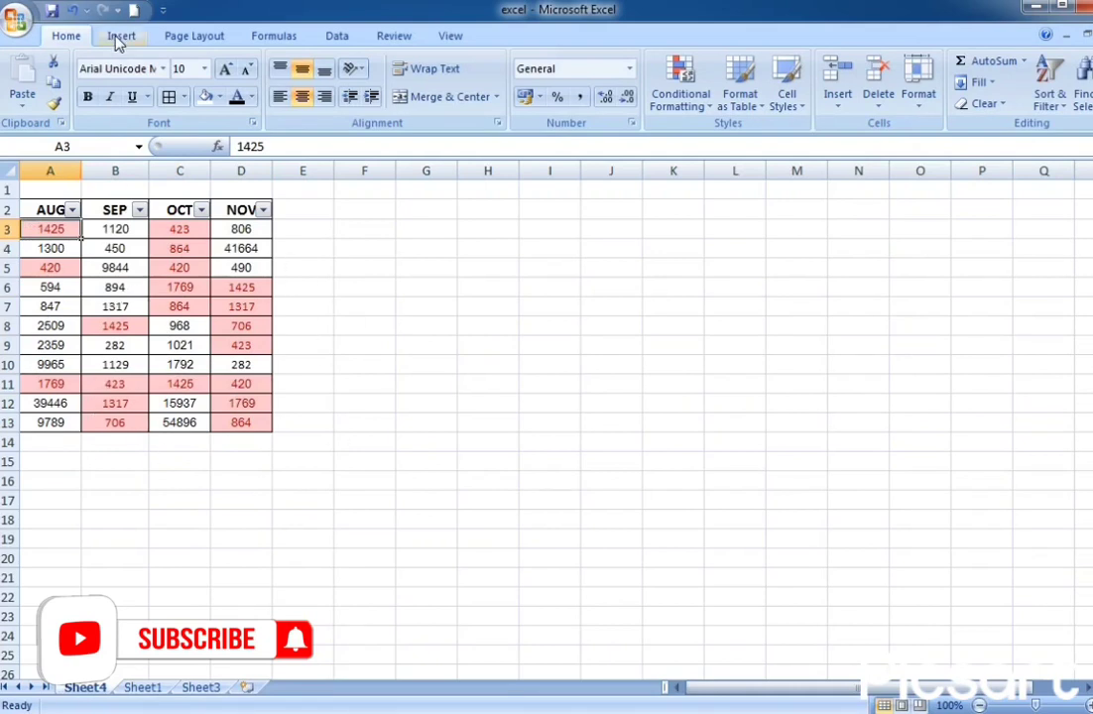
left_click(72, 11)
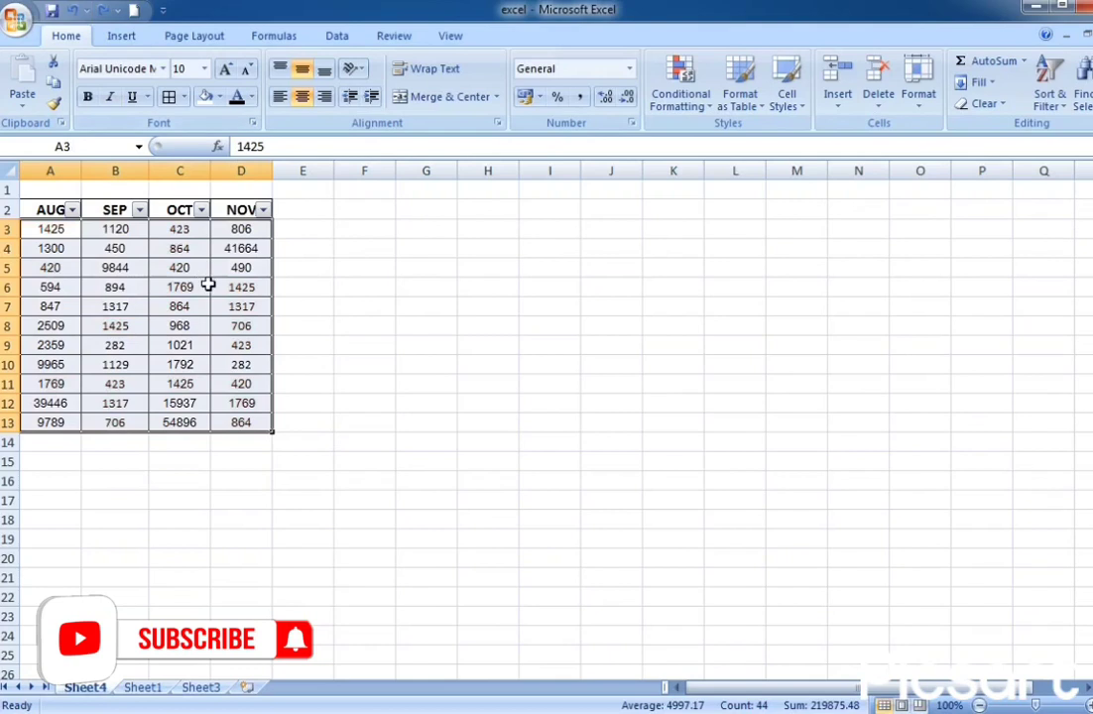
Highlight values between 500 and 1000 in A3:D13 with Light Red Fill with Dark Red Text, and undo the rule.
left_click(711, 111)
mouse_move(735, 139)
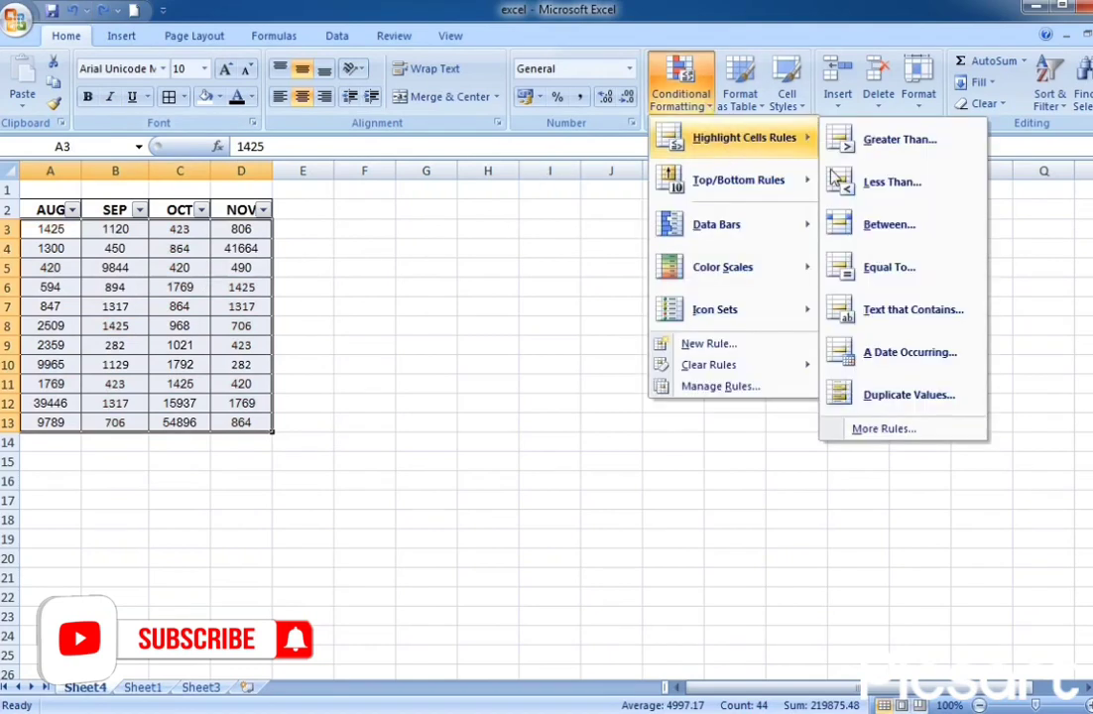
left_click(879, 248)
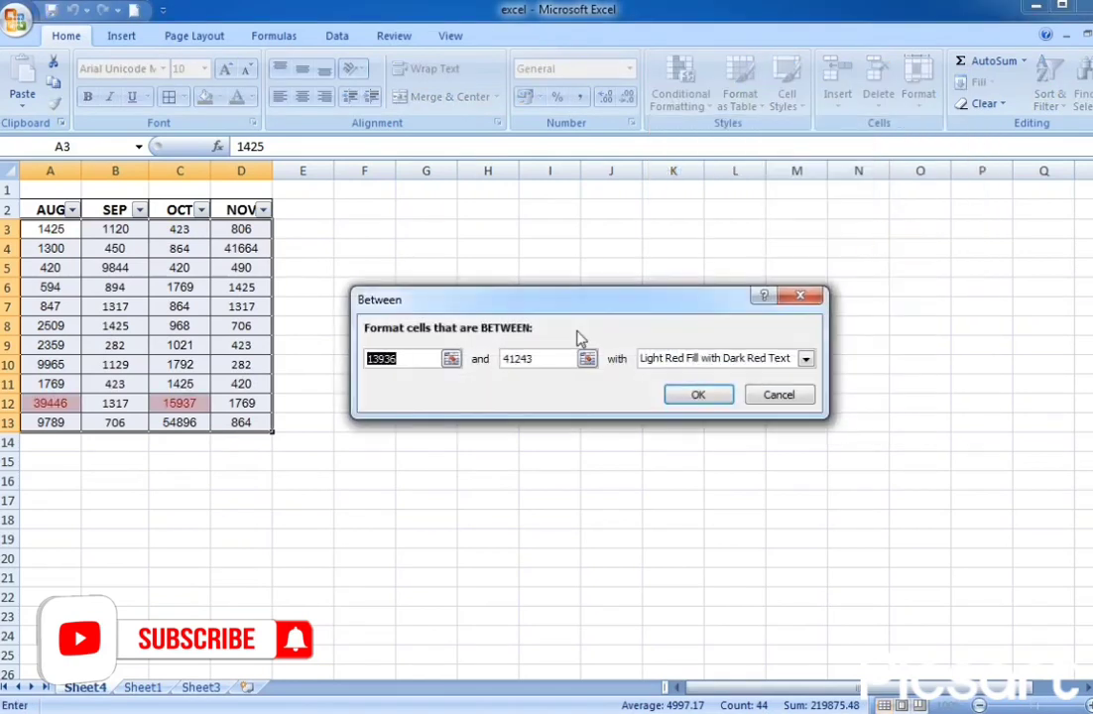
type("500")
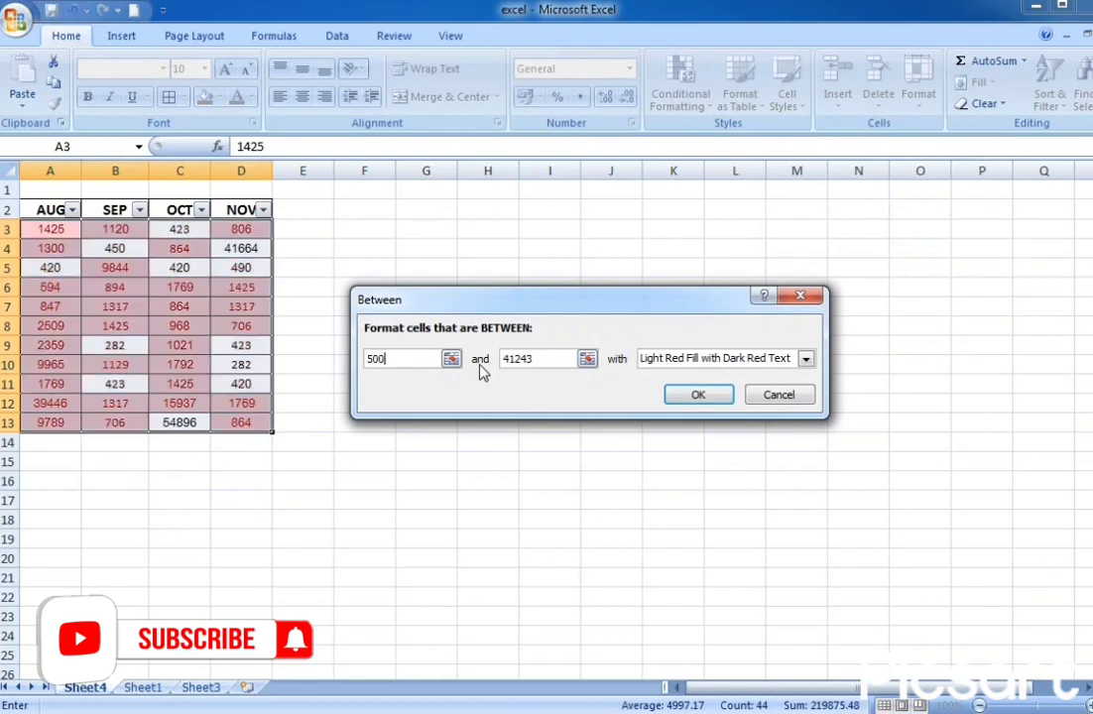
double_click(526, 355)
type("1000")
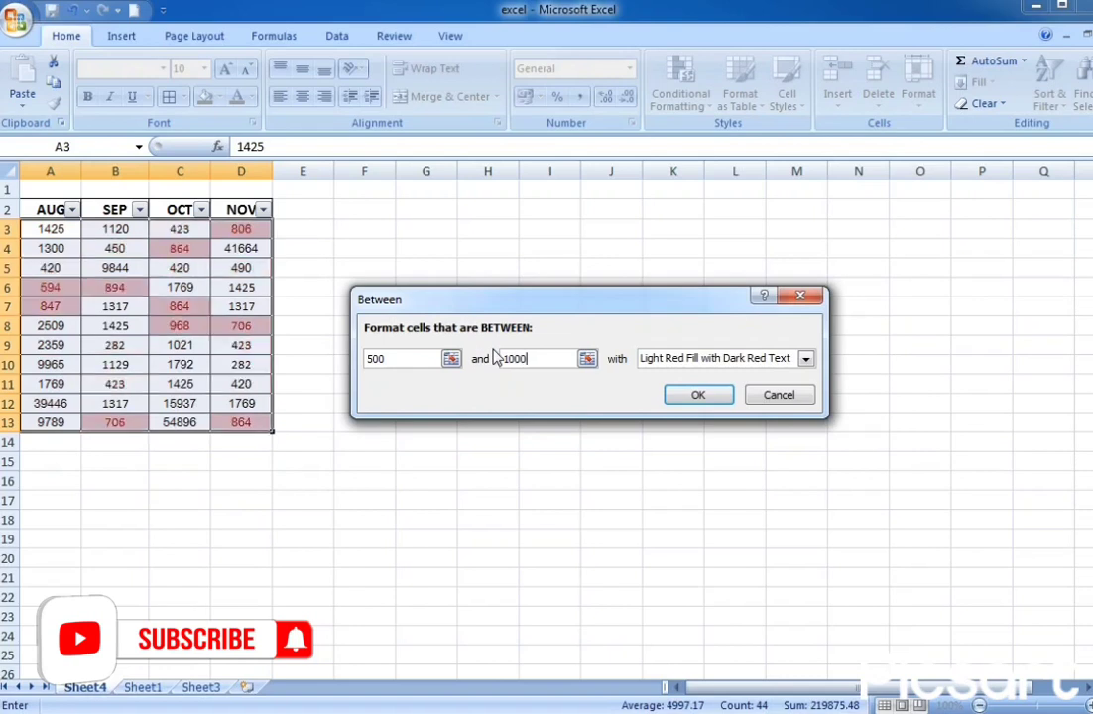
left_click(692, 397)
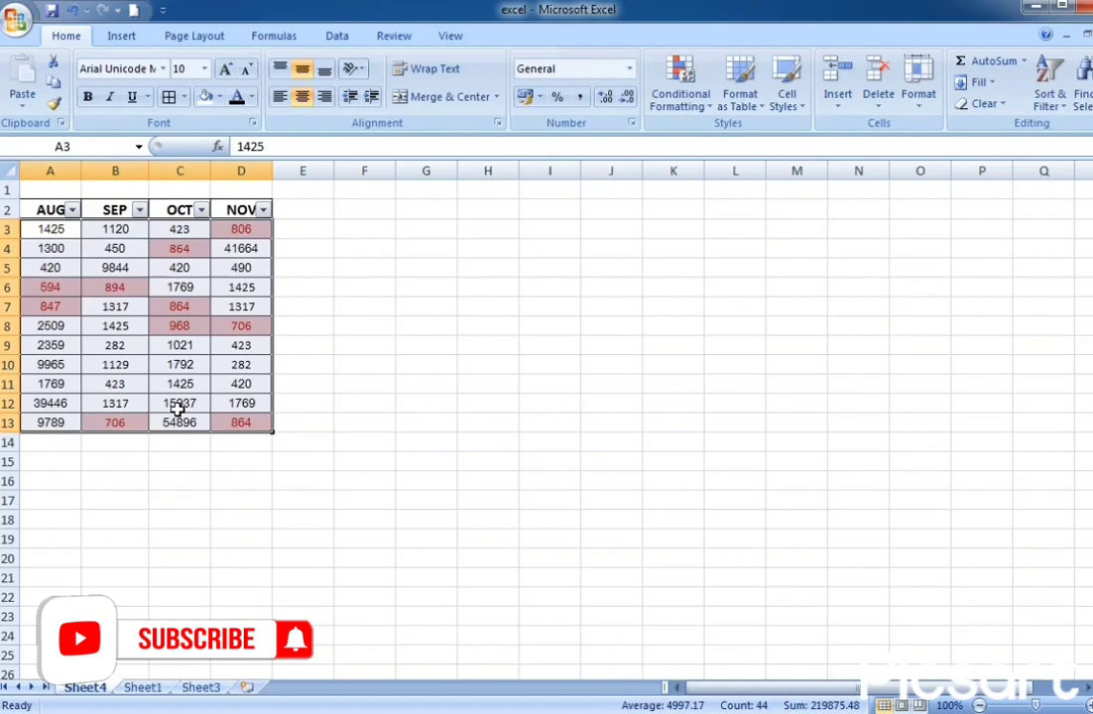
left_click(72, 10)
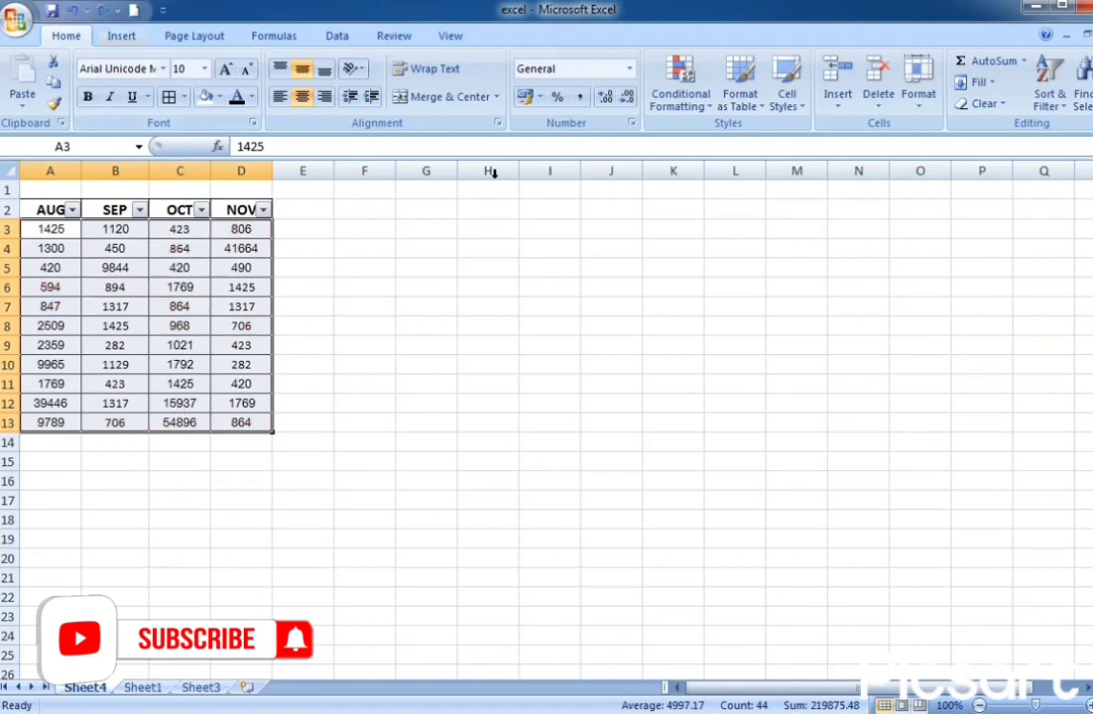
Preview highlighting values greater than 500 in A3:D13 with Light Red Fill with Dark Red Text, and cancel the rule.
left_click(707, 107)
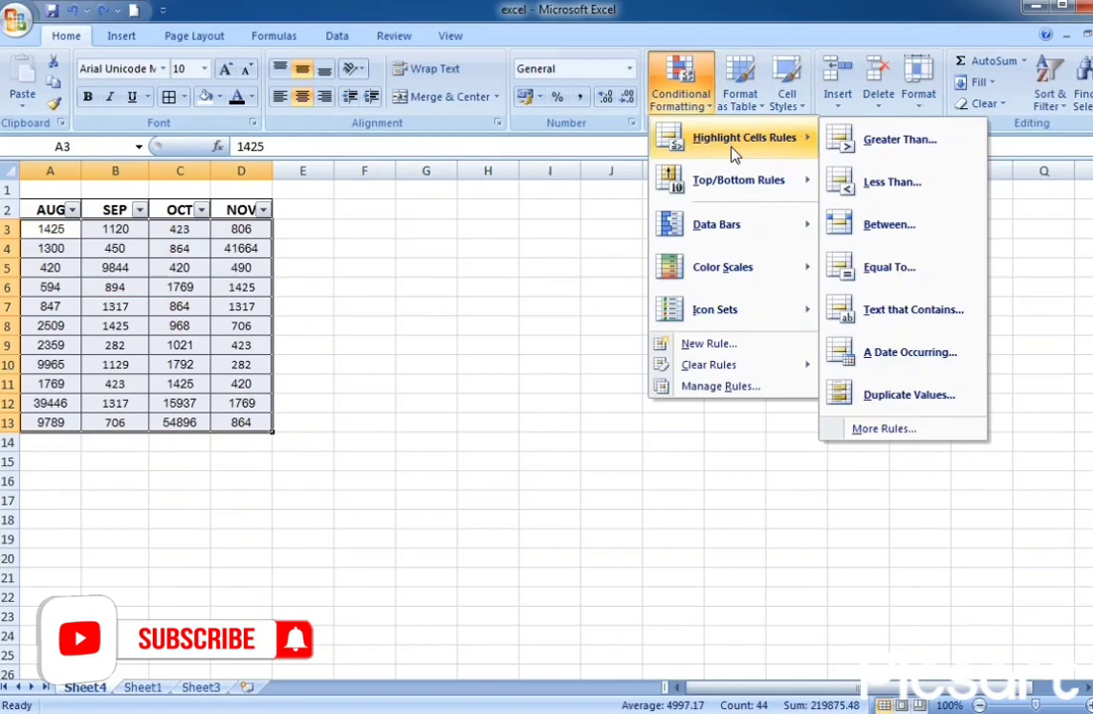
left_click(888, 154)
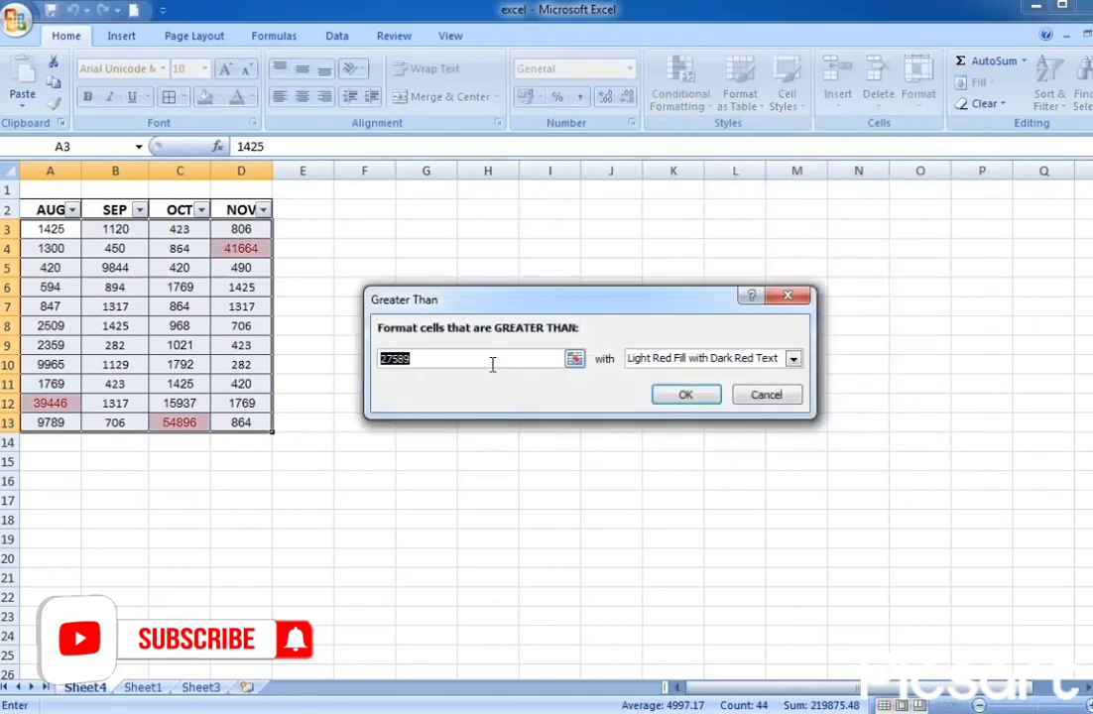
type("500")
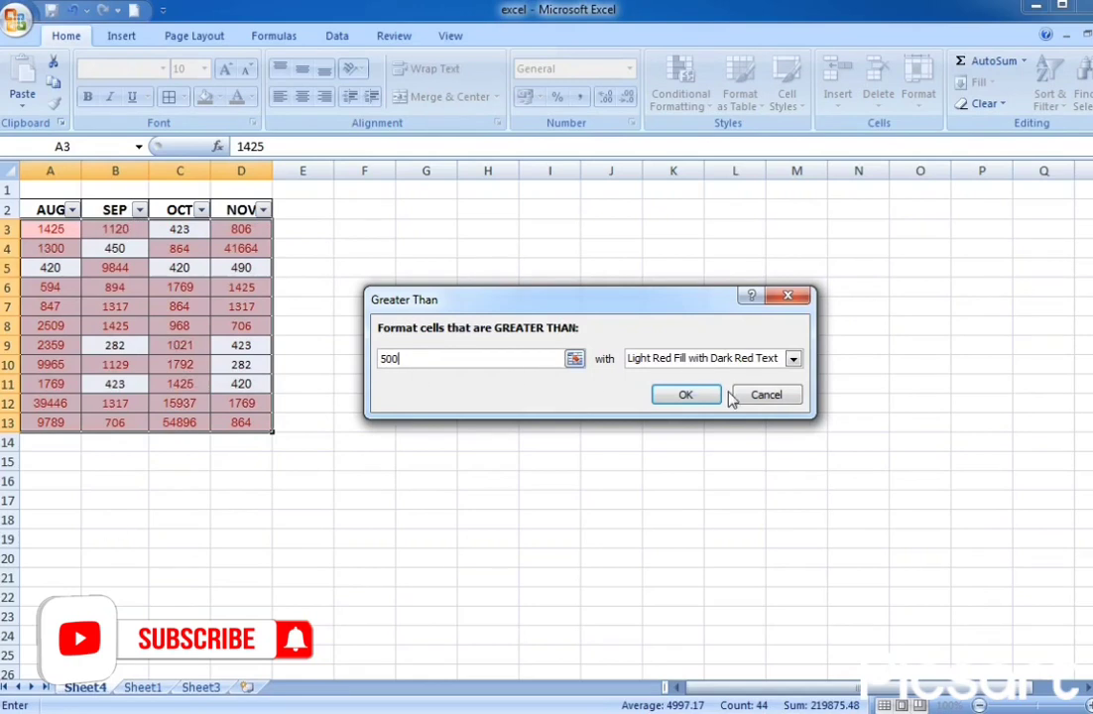
left_click(762, 395)
Preview highlighting values less than 500 in A3:D13 with Light Red Fill with Dark Red Text, and cancel the rule.
left_click(685, 99)
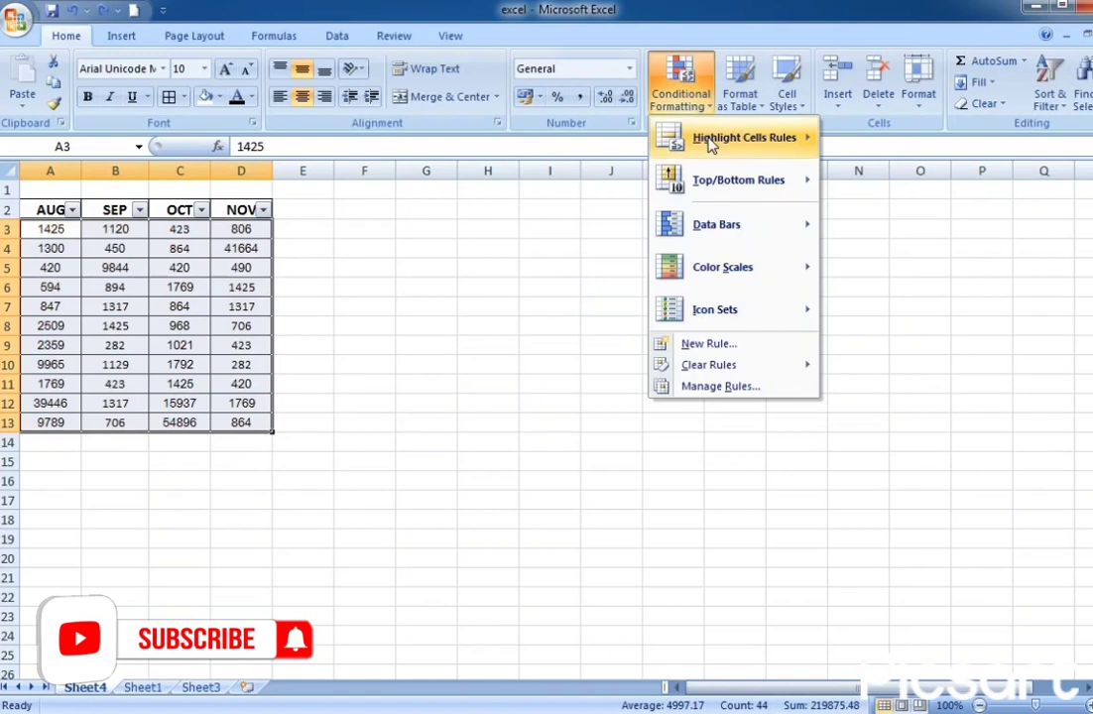
left_click(896, 181)
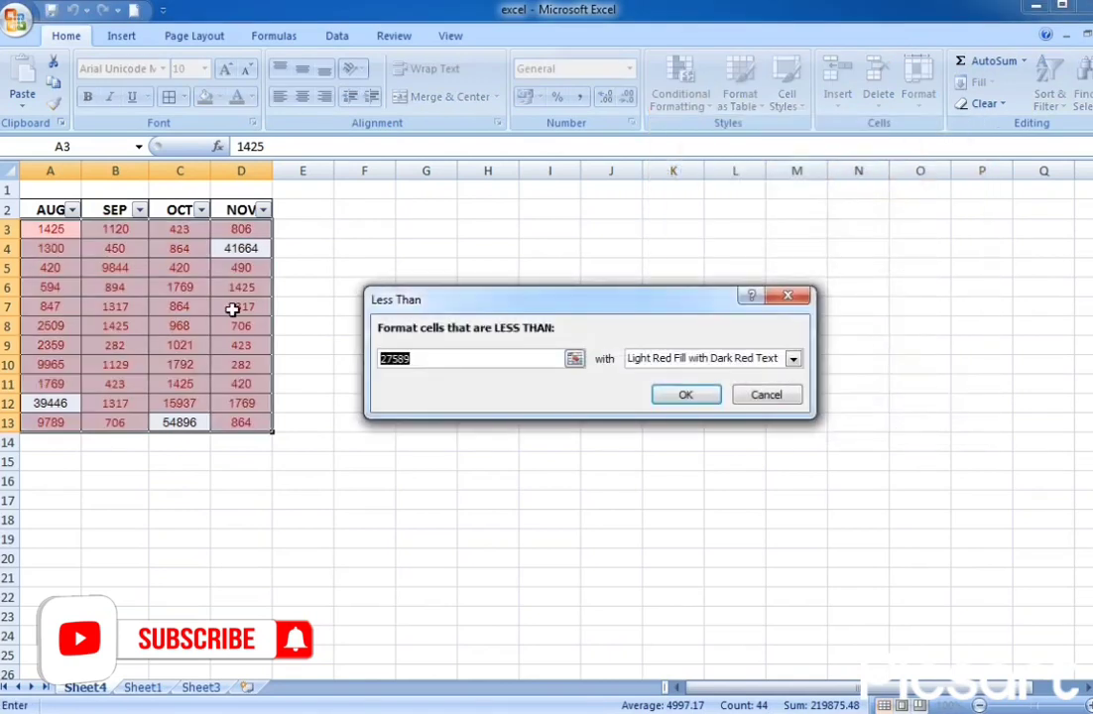
type("500")
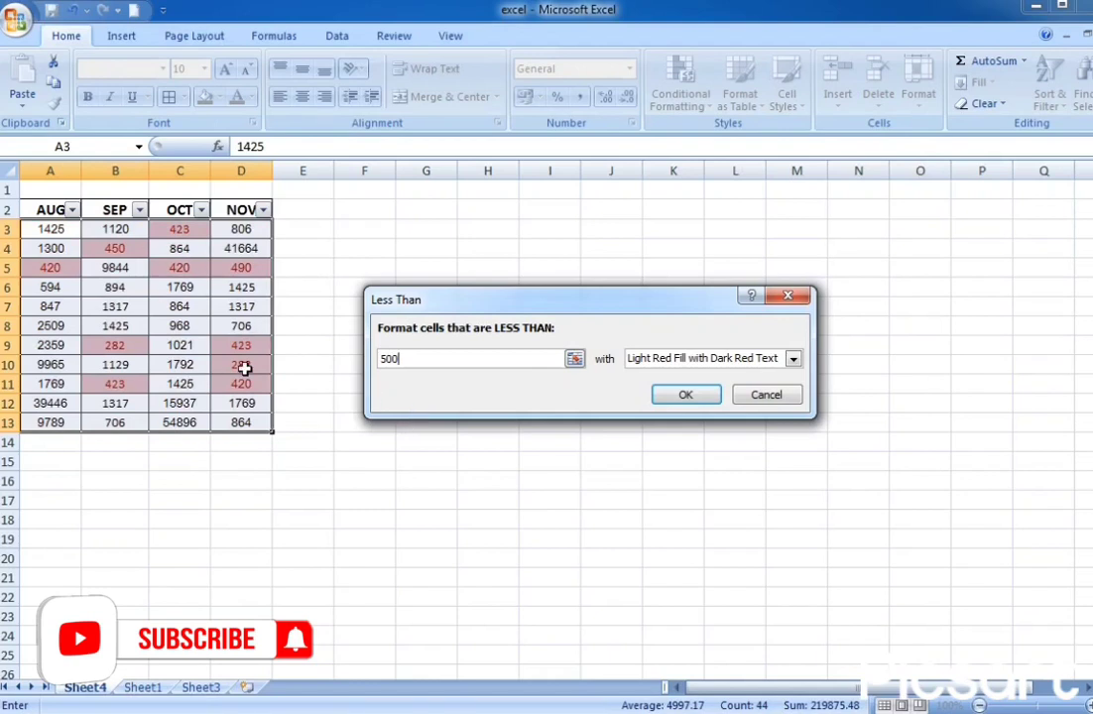
left_click(759, 397)
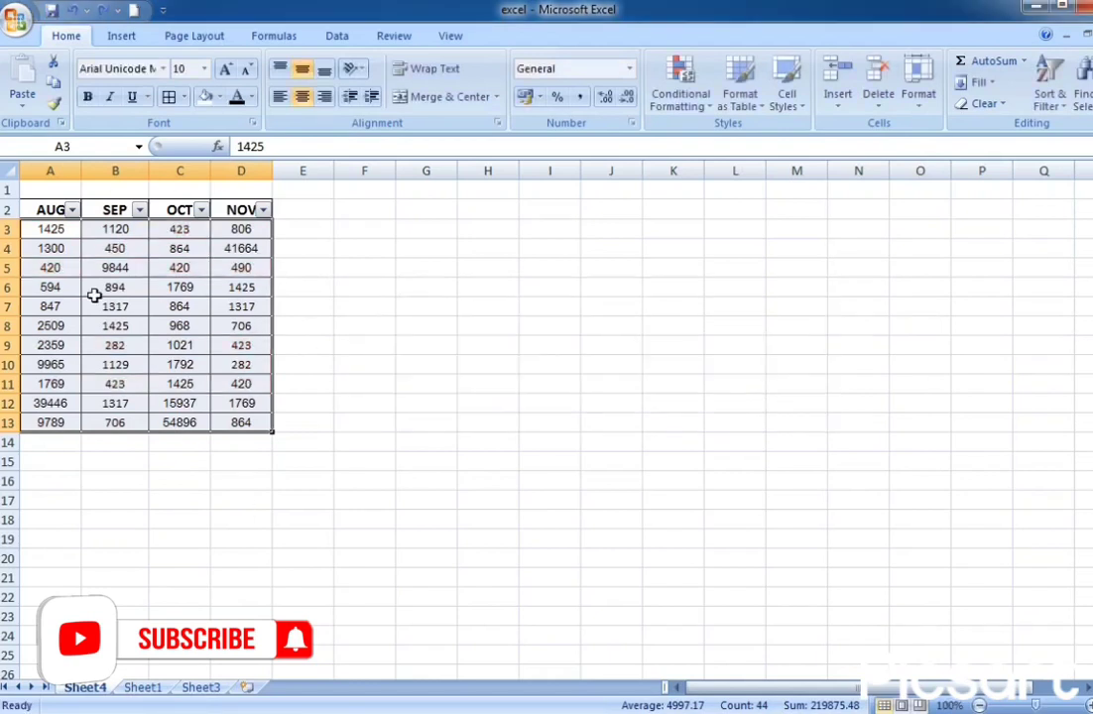
left_click(682, 100)
mouse_move(728, 147)
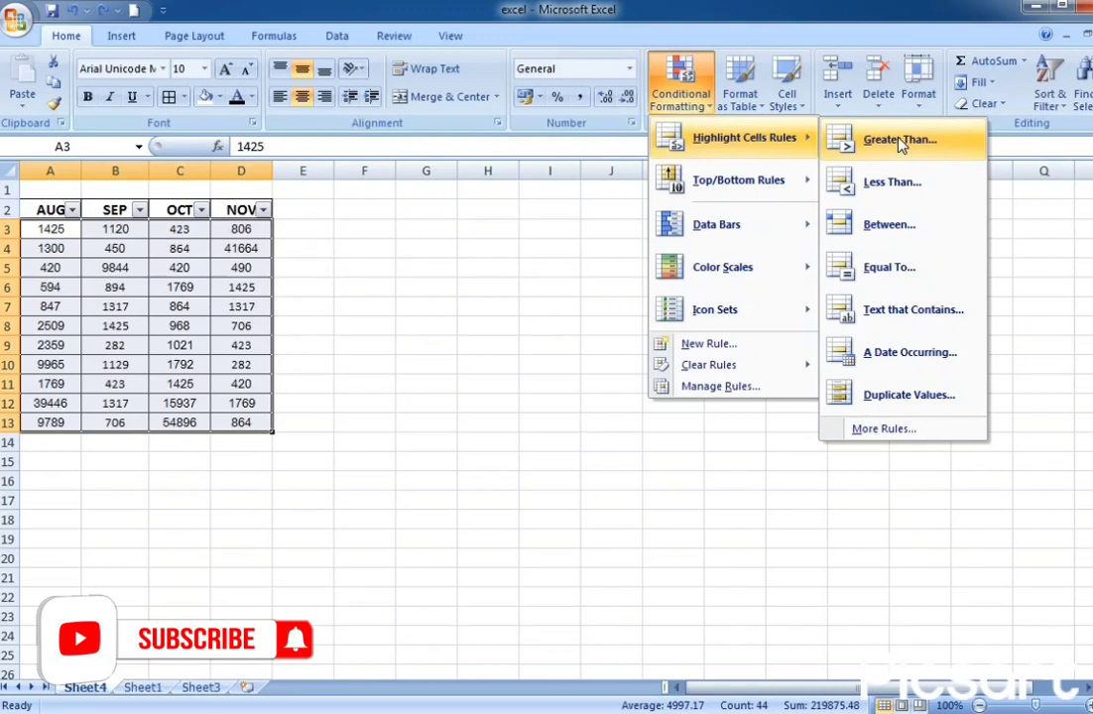
left_click(144, 544)
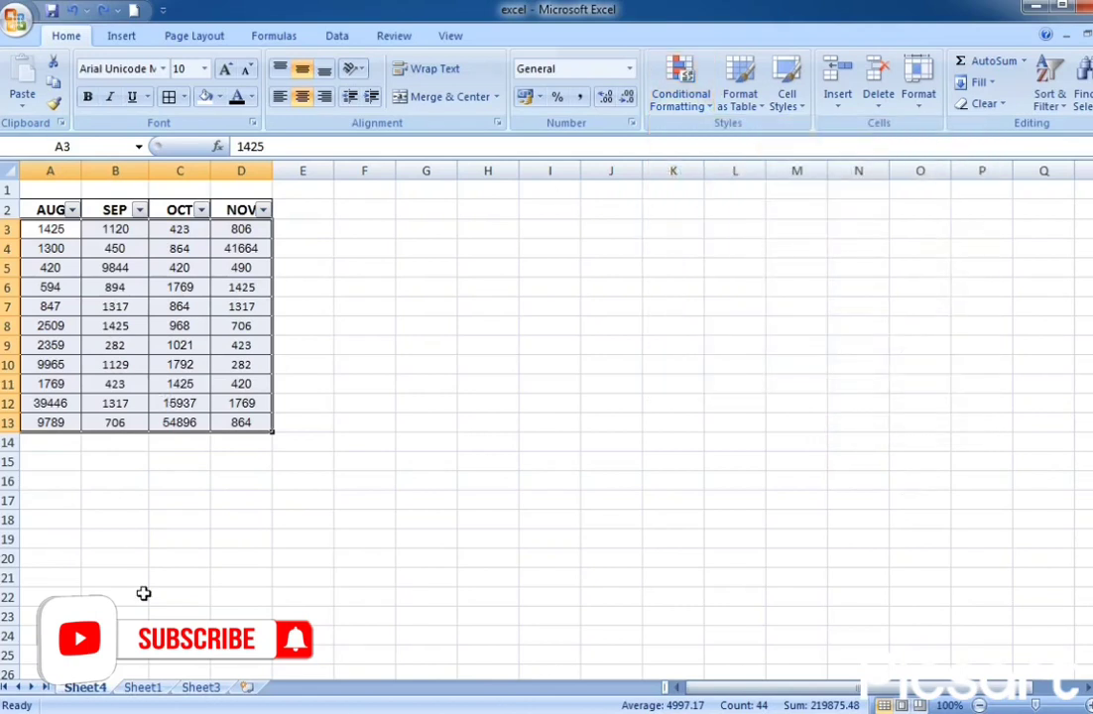
Switch to Sheet1 and copy the first e-mail address of the list in cell A3.
left_click(142, 687)
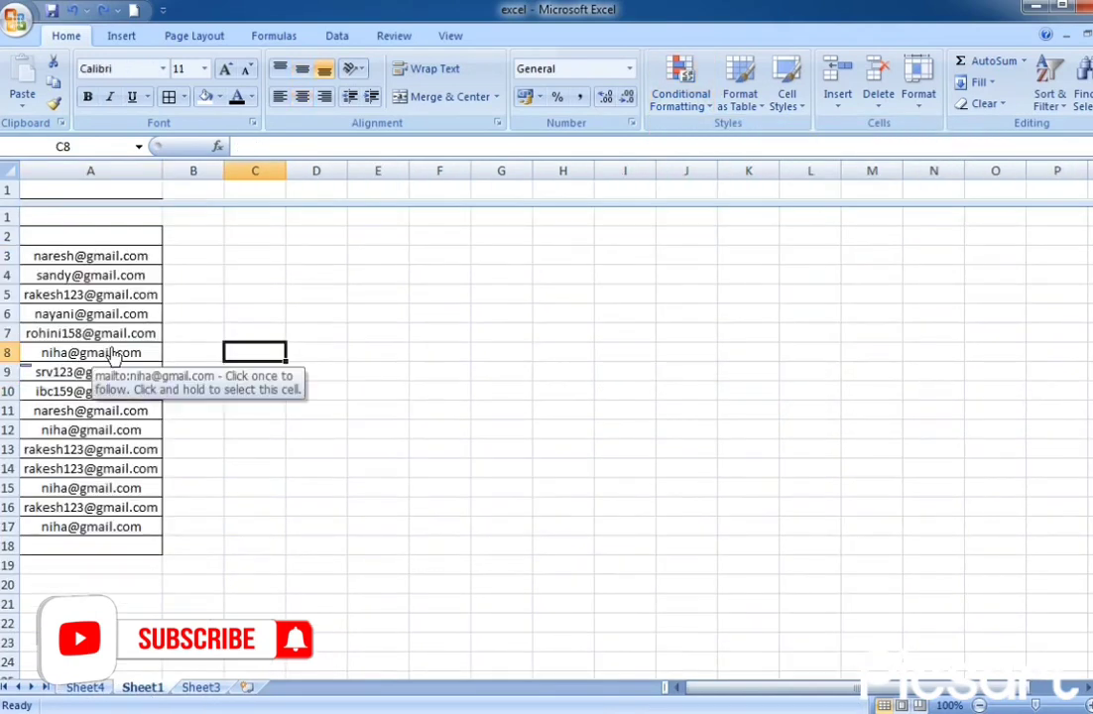
left_click_drag(91, 237, 129, 539)
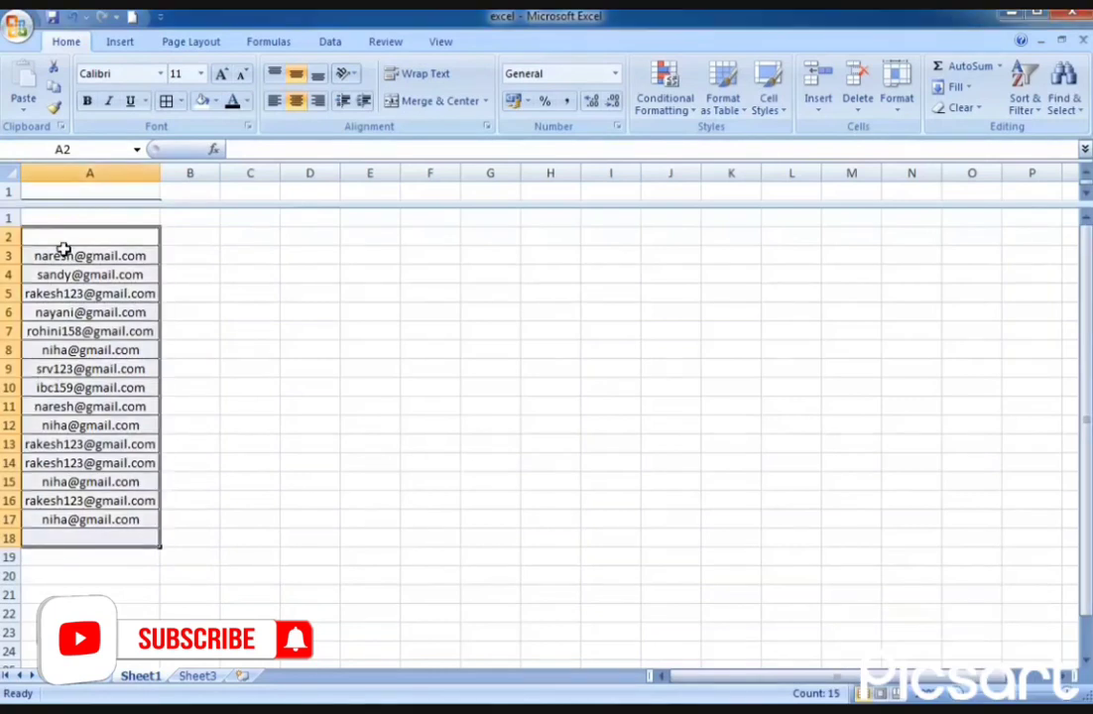
left_click(62, 251)
key("ctrl+c")
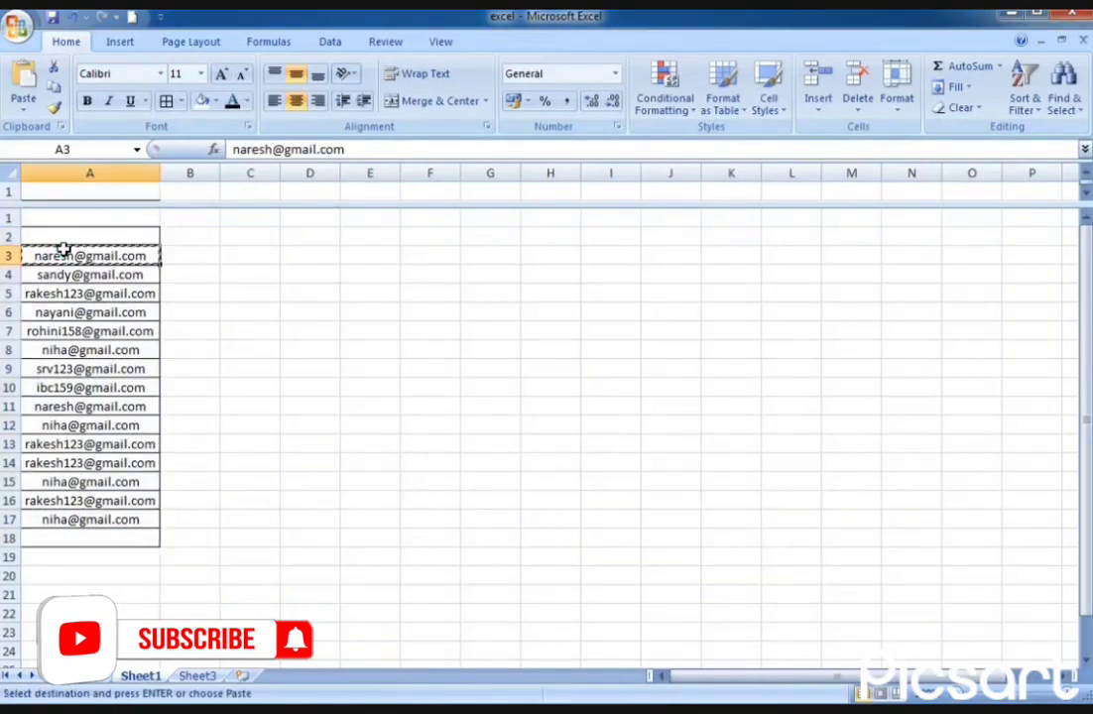
Select the e-mail list in A3:A19 and start a conditional formatting highlight rule for it.
left_click_drag(63, 251, 103, 551)
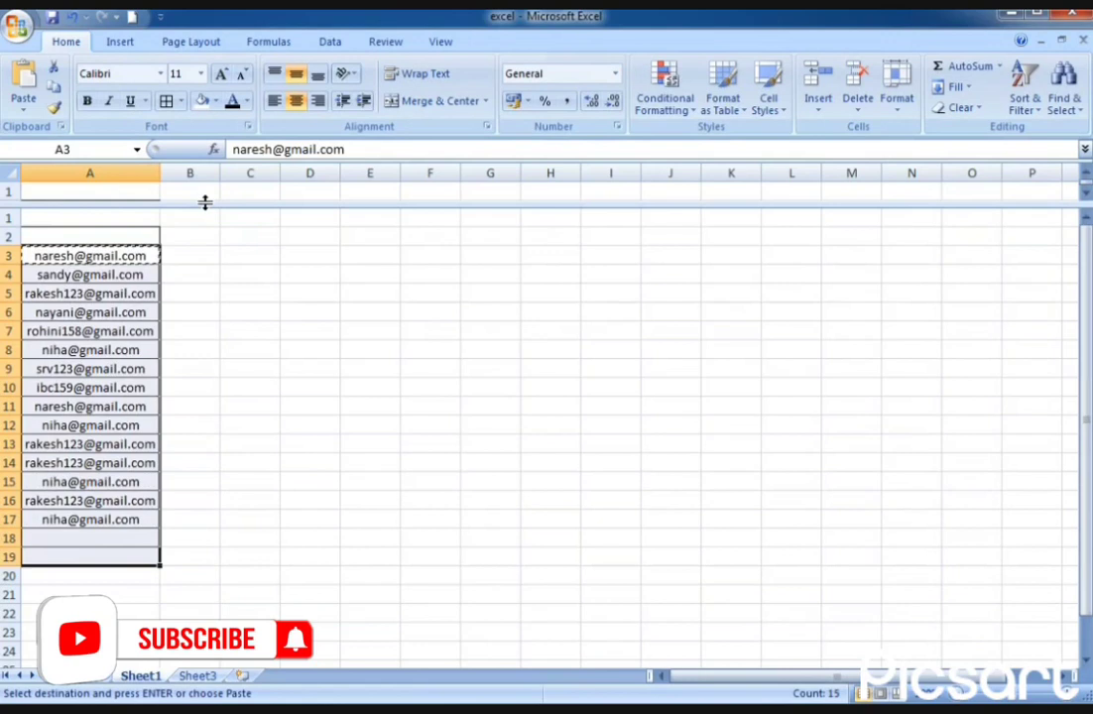
left_click(667, 103)
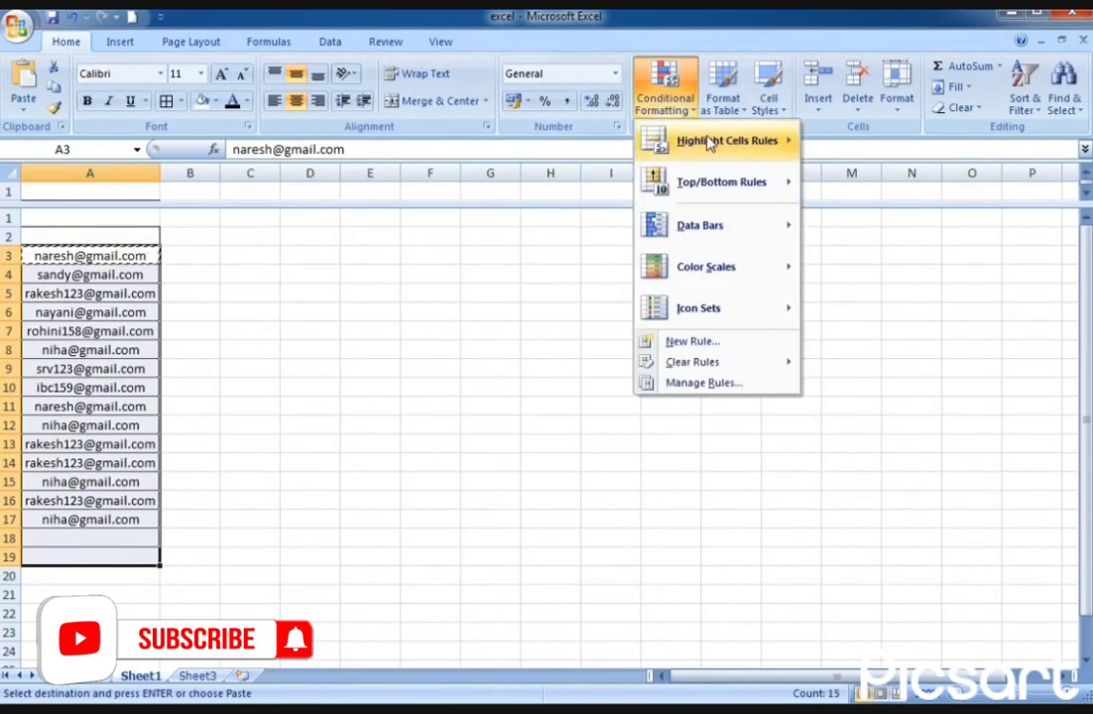